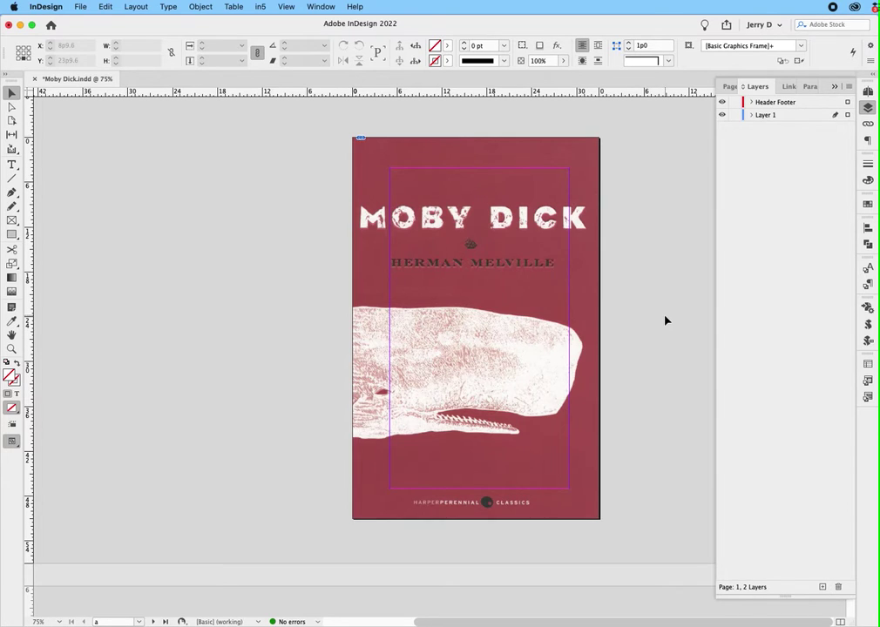
# - Page from the Moby Dick cover to the Contents spread and back to the cover
pyautogui.press('pagedown')
pyautogui.press('pageup')
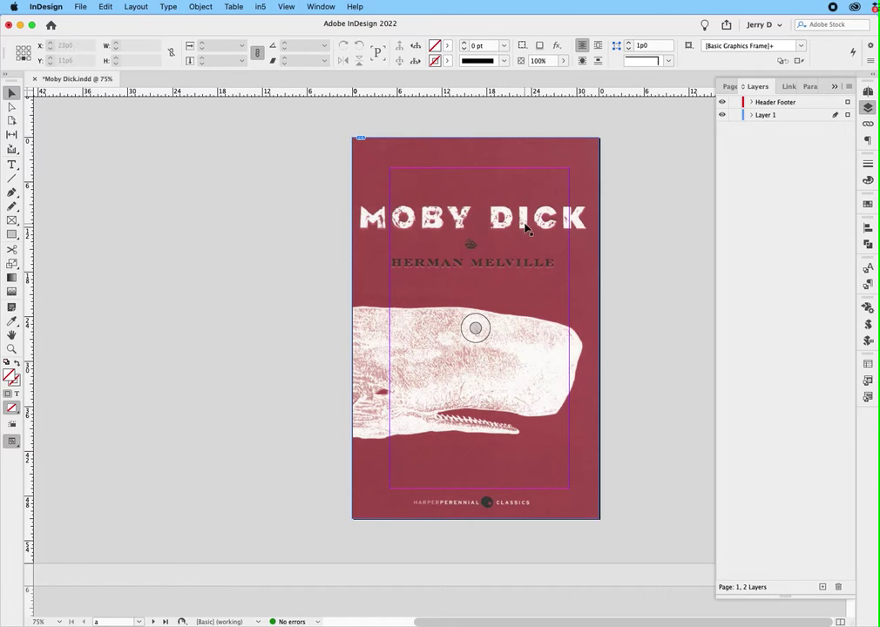
# - Jump to the last page, page 60, and inspect the blank page
pyautogui.press('super+shift+Page_Down')
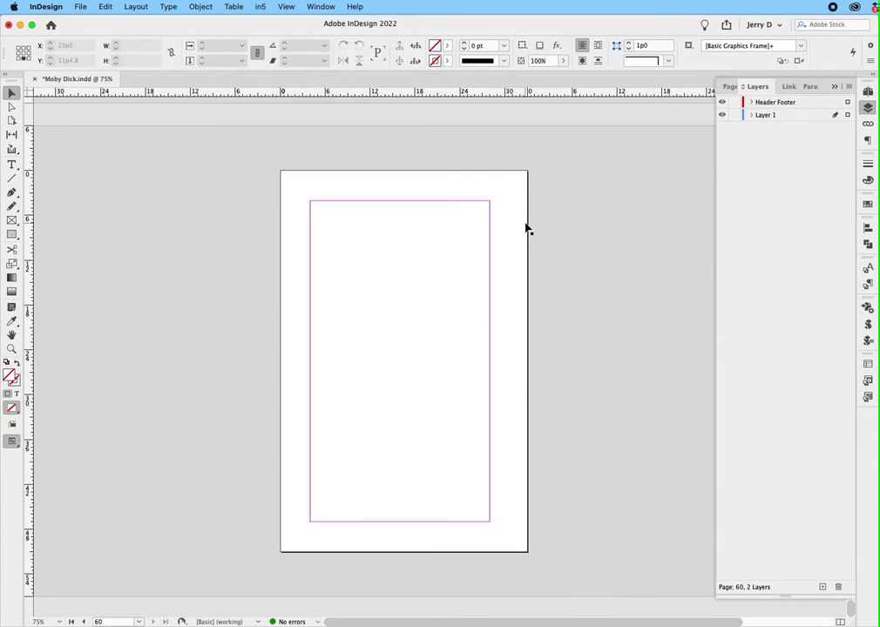
pyautogui.scroll(3, 548, 234)
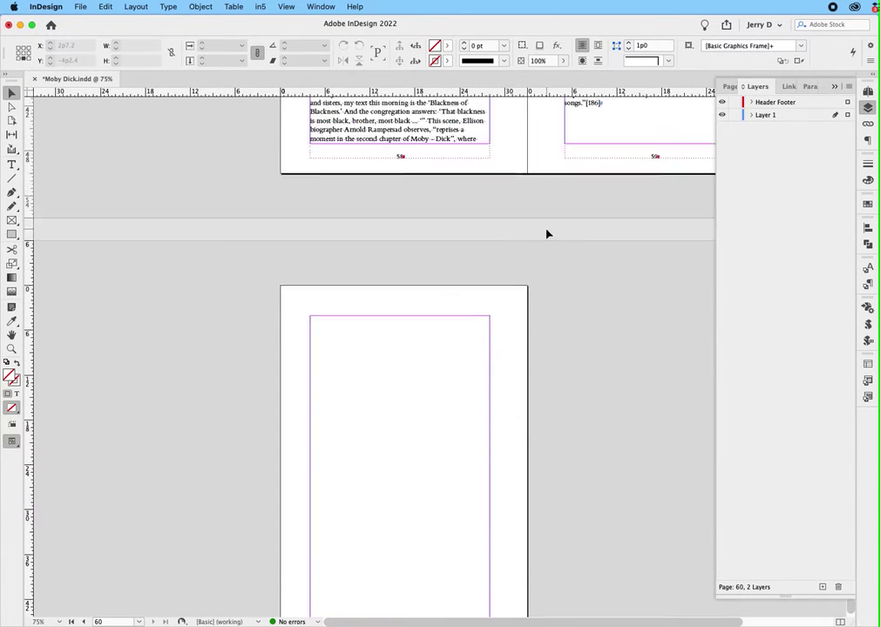
pyautogui.scroll(5, 547, 233)
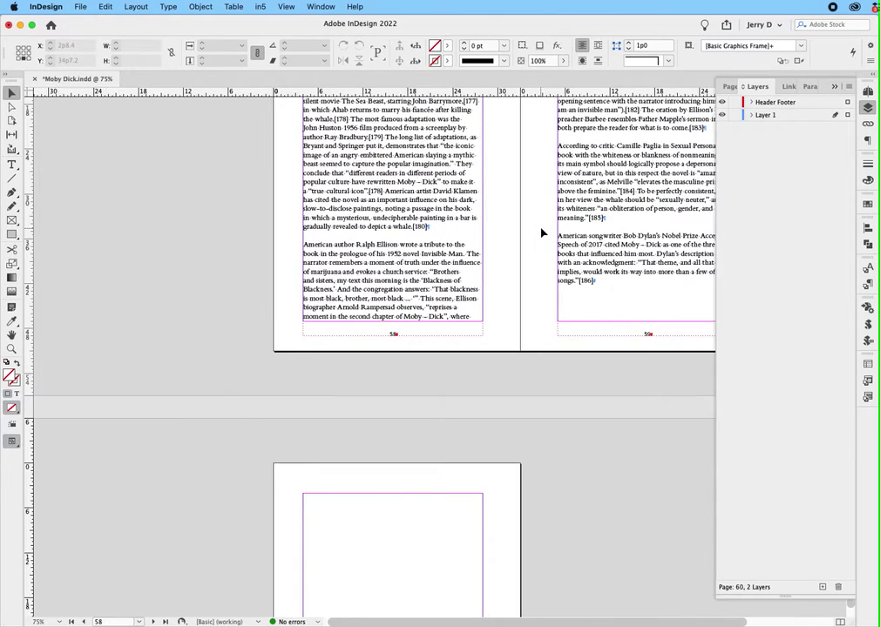
pyautogui.hscroll(2, 541, 233)
pyautogui.scroll(-5, 541, 234)
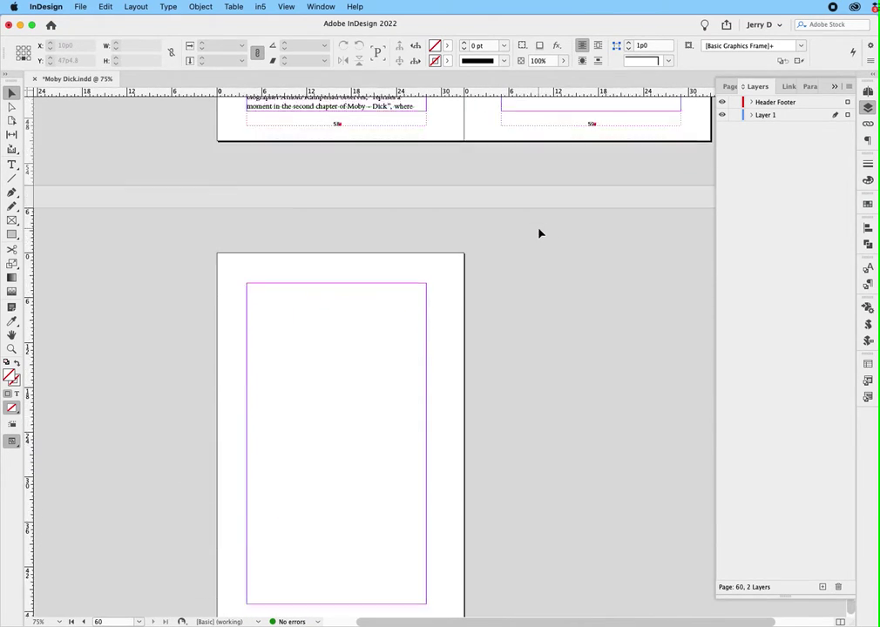
pyautogui.scroll(-2, 539, 233)
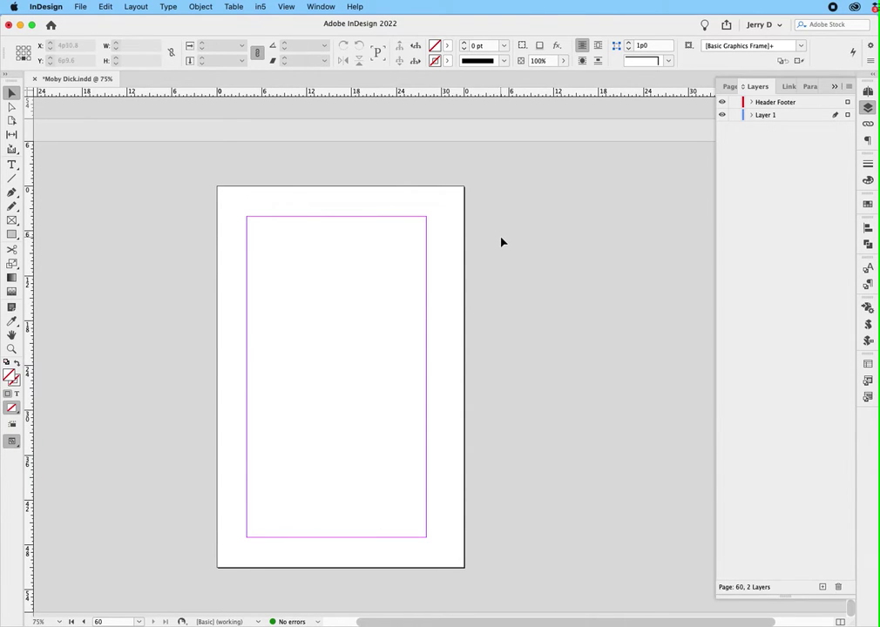
pyautogui.scroll(5, 501, 242)
pyautogui.scroll(-5, 502, 242)
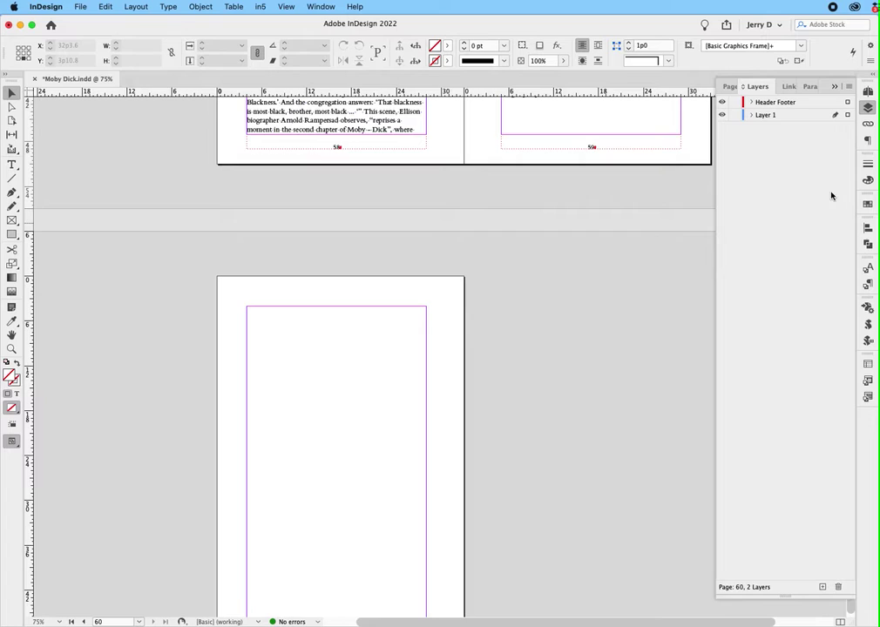
# - Delete the empty page 60 in the Pages panel and return to the cover
pyautogui.click(867, 90)
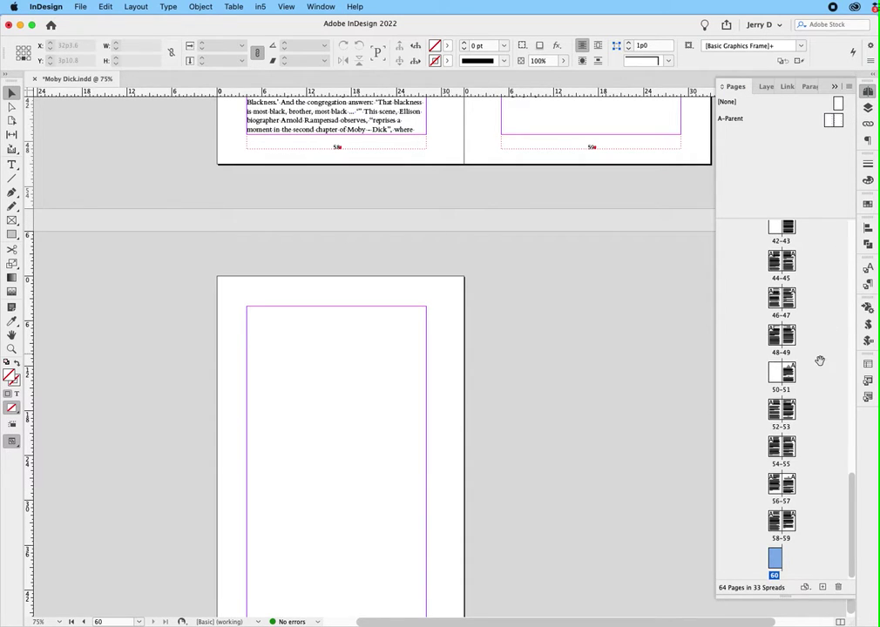
pyautogui.scroll(-1, 821, 359)
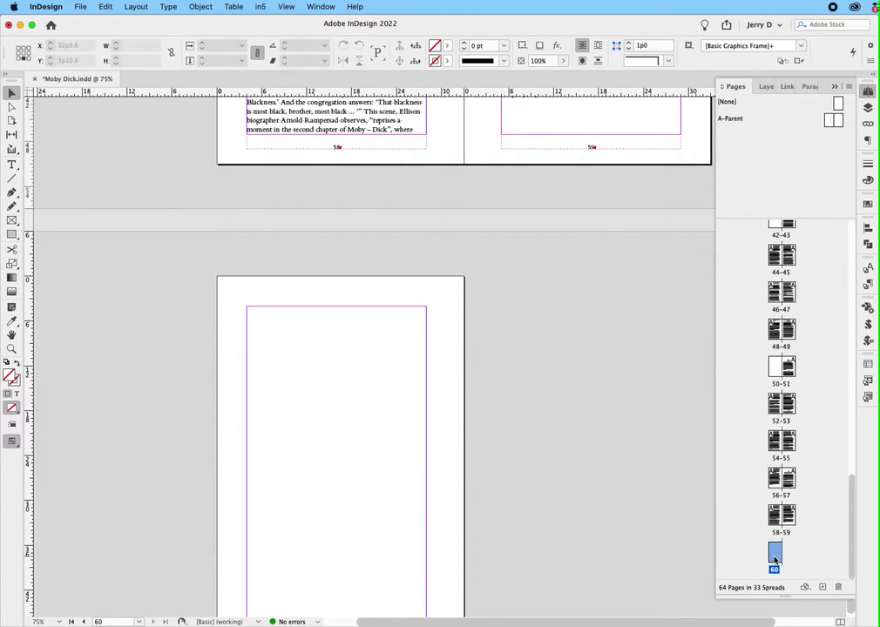
pyautogui.click(838, 587)
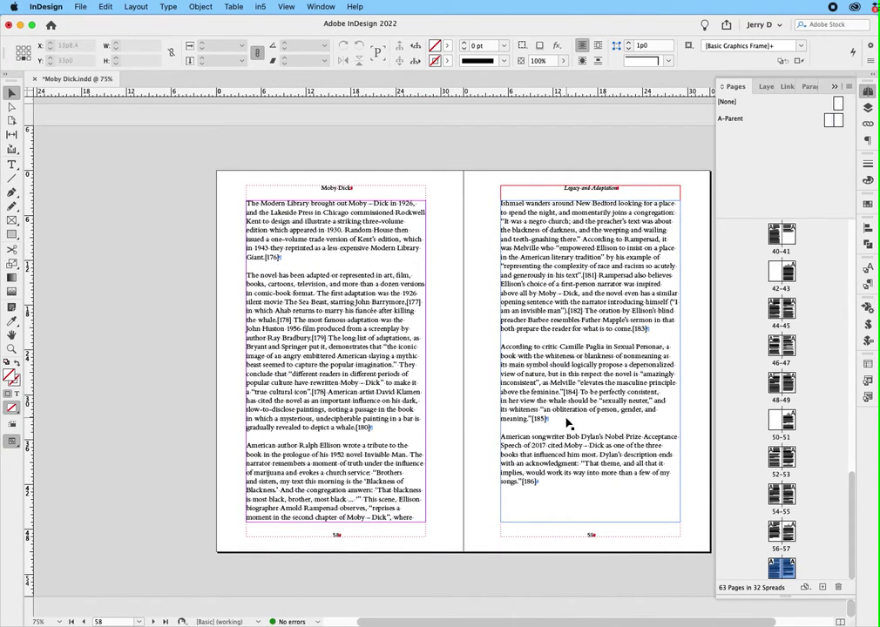
pyautogui.hscroll(2, 566, 419)
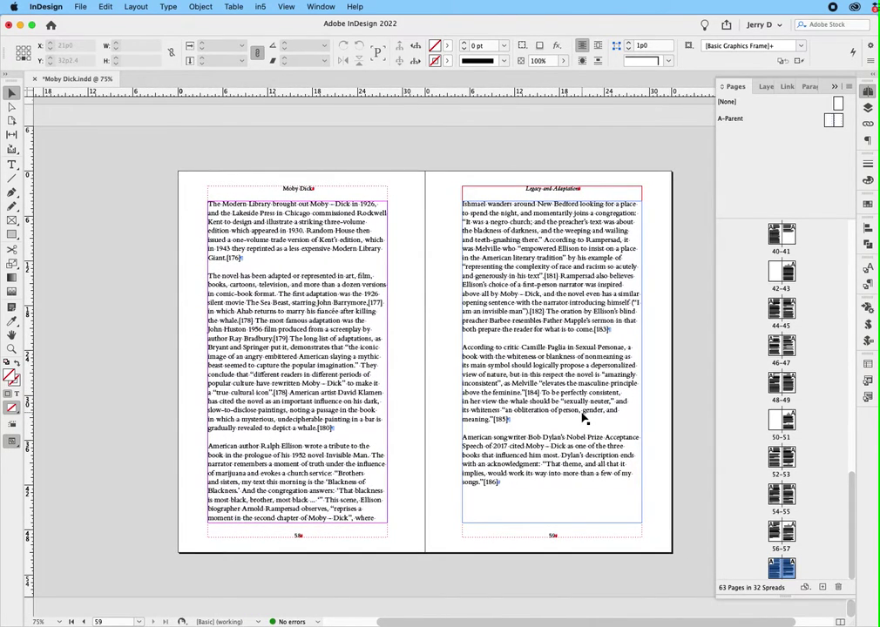
pyautogui.press('super+shift+Page_Up')
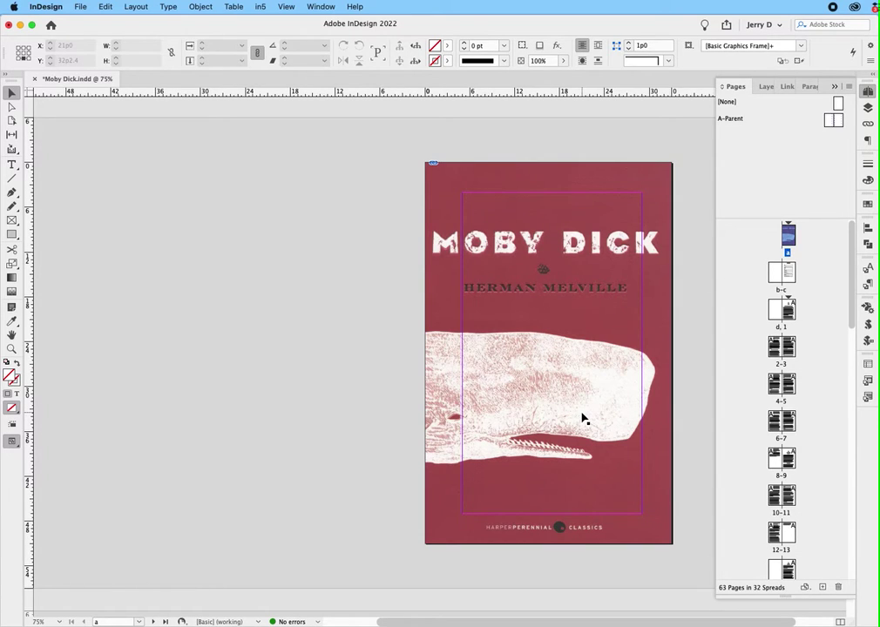
# - Move to the b-c Contents spread, scroll through the Plot pages, then back to Contents
pyautogui.click(548, 352)
pyautogui.hotkey('alt', 'pagedown')
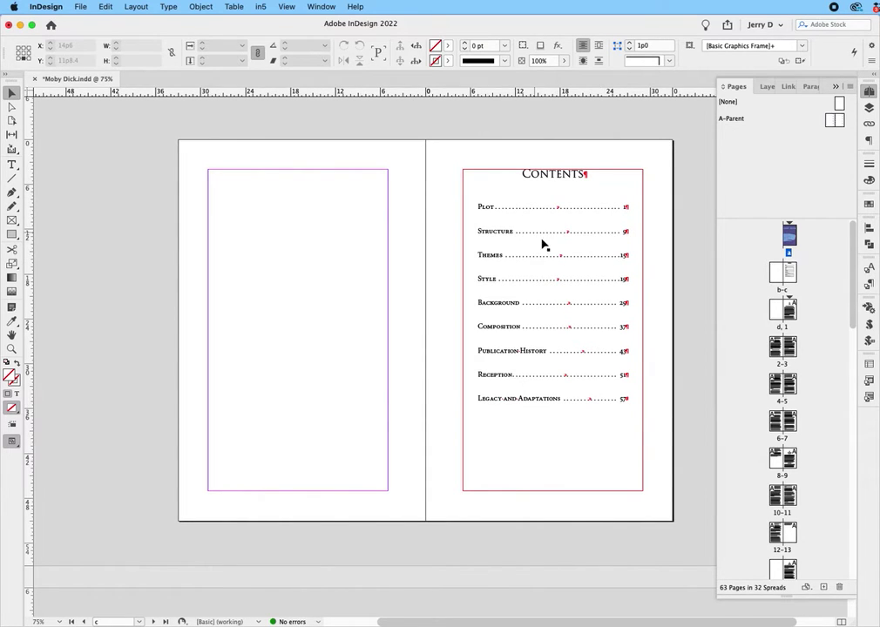
pyautogui.scroll(-10, 588, 229)
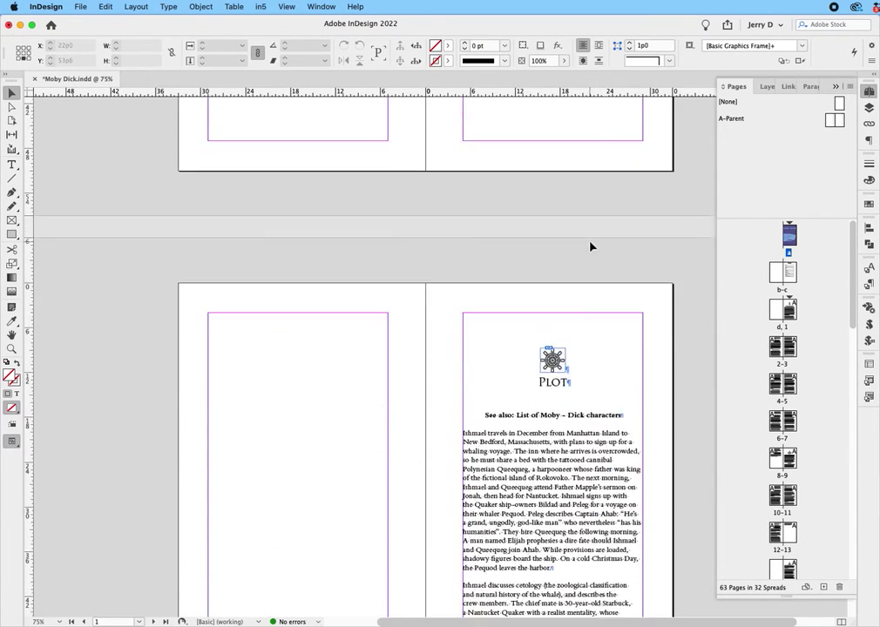
pyautogui.scroll(-5, 591, 247)
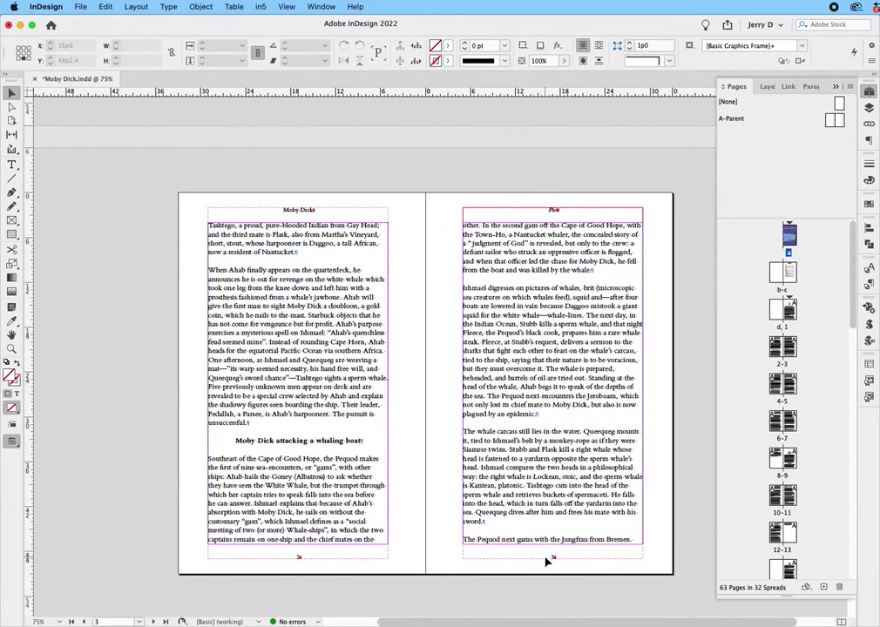
pyautogui.scroll(6, 570, 203)
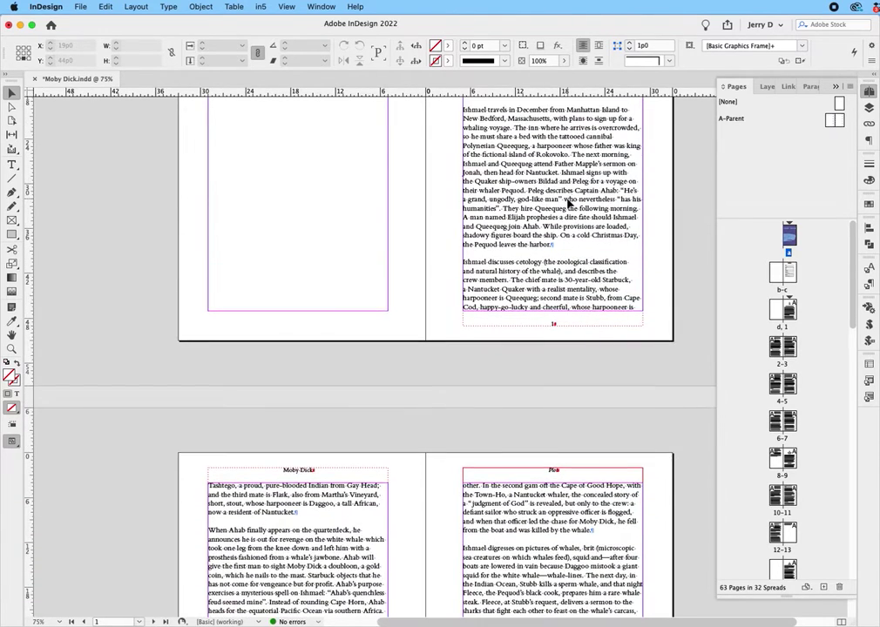
pyautogui.scroll(6, 570, 203)
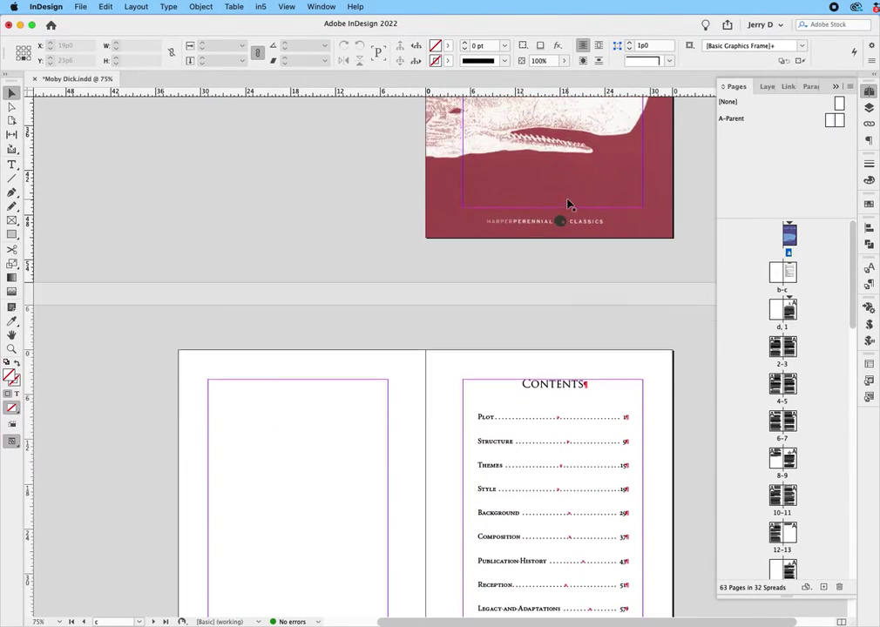
pyautogui.scroll(-4, 570, 203)
pyautogui.scroll(-1, 569, 203)
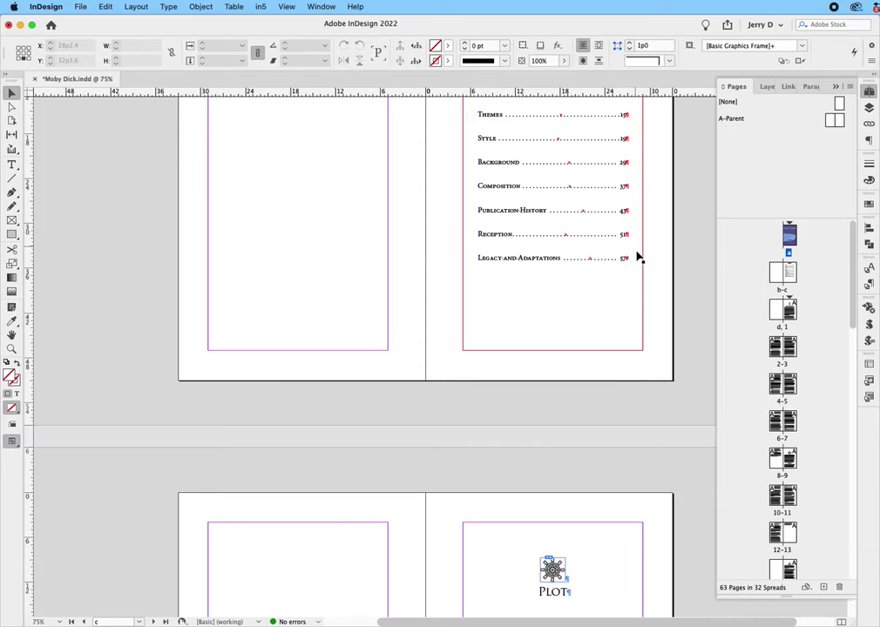
pyautogui.scroll(5, 662, 276)
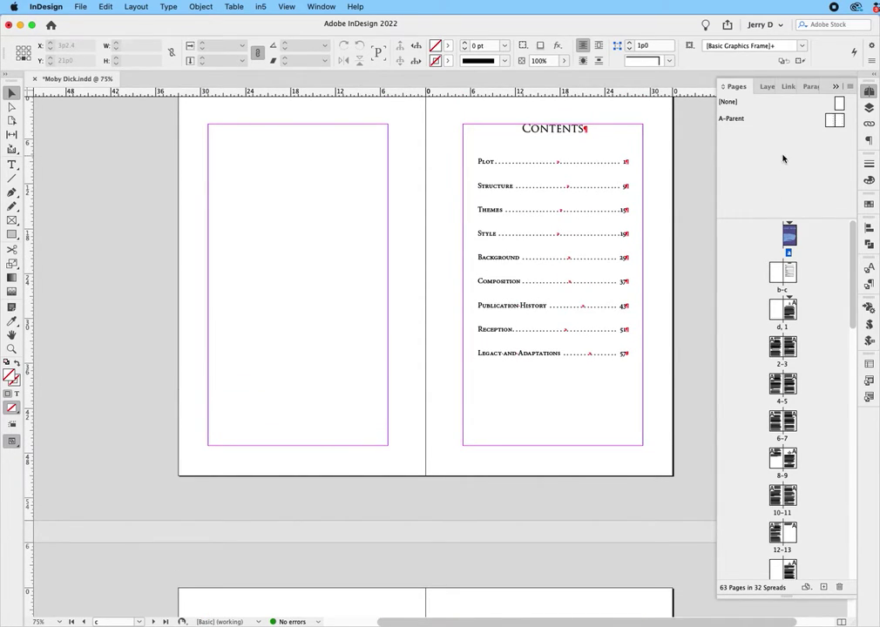
# - Select the Contents text frame and check it sits on the Header Footer layer
pyautogui.click(582, 199)
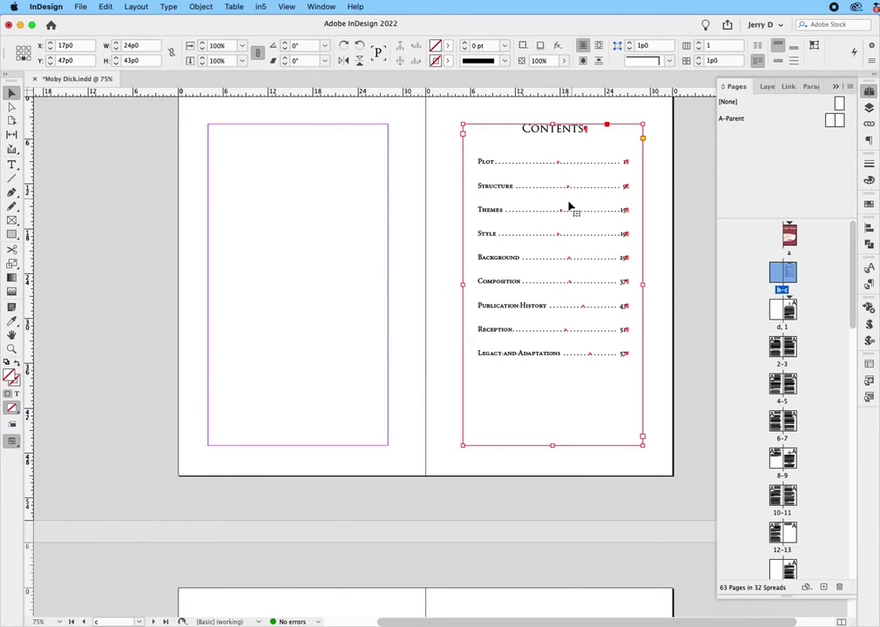
pyautogui.click(868, 108)
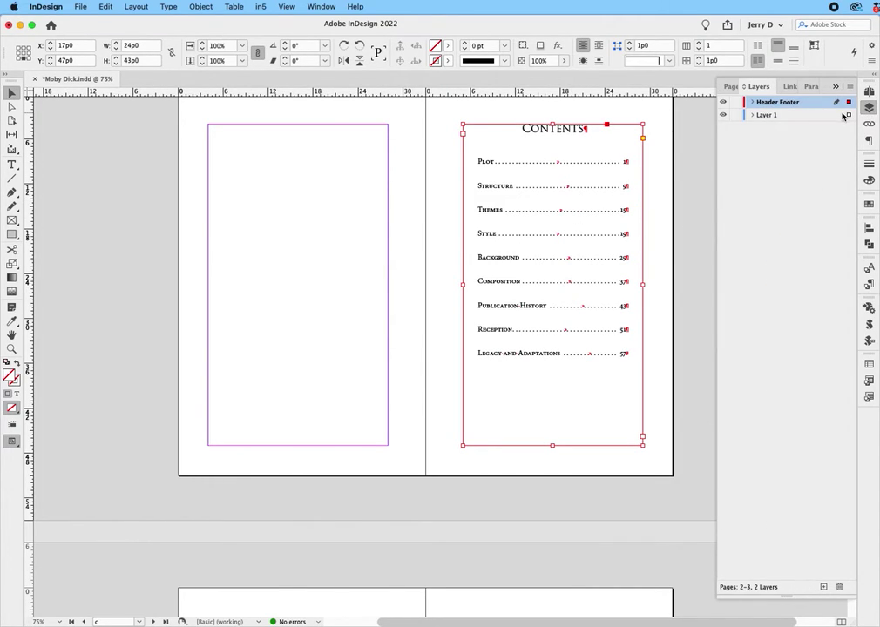
pyautogui.click(802, 102)
pyautogui.scroll(-1, 650, 359)
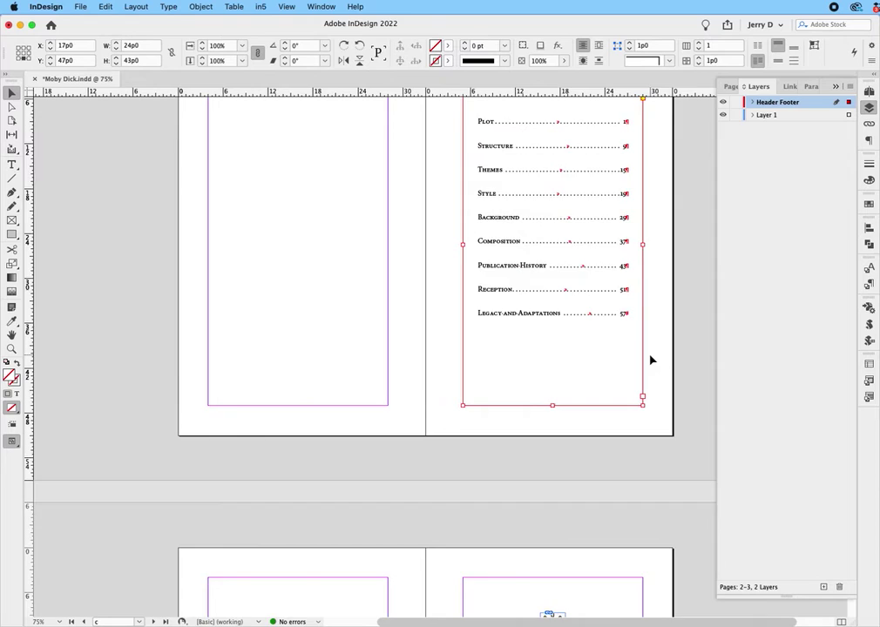
pyautogui.scroll(10, 650, 357)
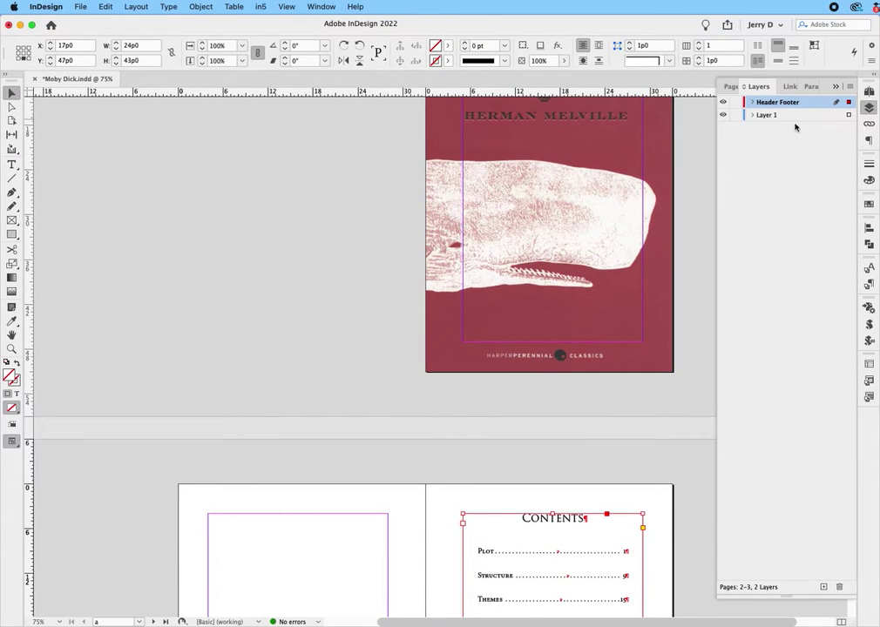
# - Open the A-Parent spread with its Moby Dick and Herman Melville running heads
pyautogui.click(868, 91)
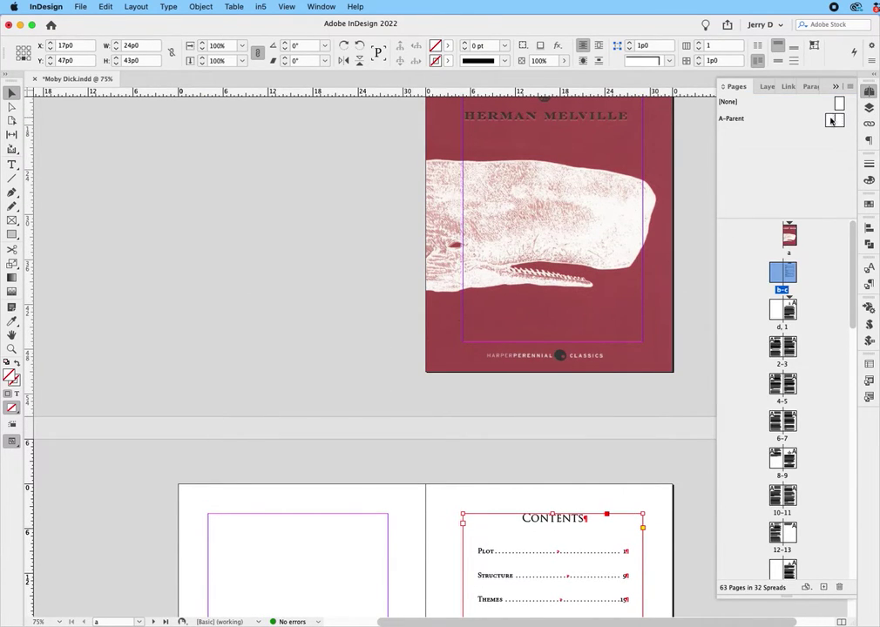
pyautogui.doubleClick(835, 119)
pyautogui.hscroll(2, 608, 259)
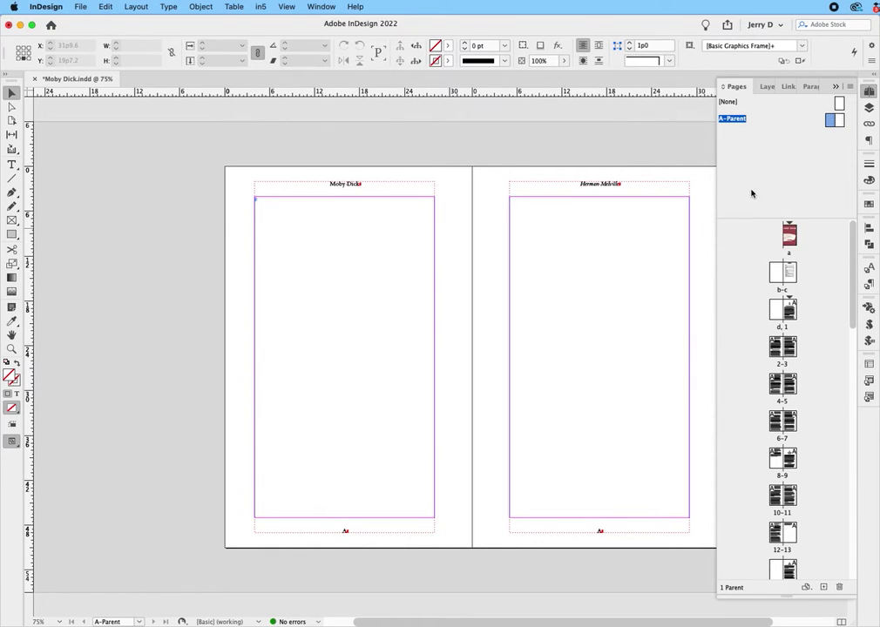
pyautogui.click(868, 108)
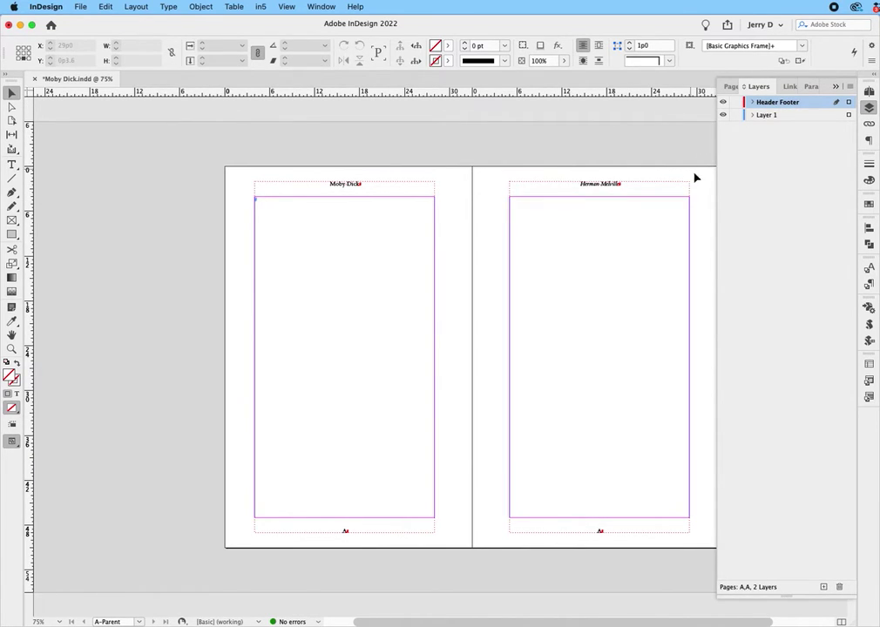
# - Jump to page 1 of the document
pyautogui.press('super+j')
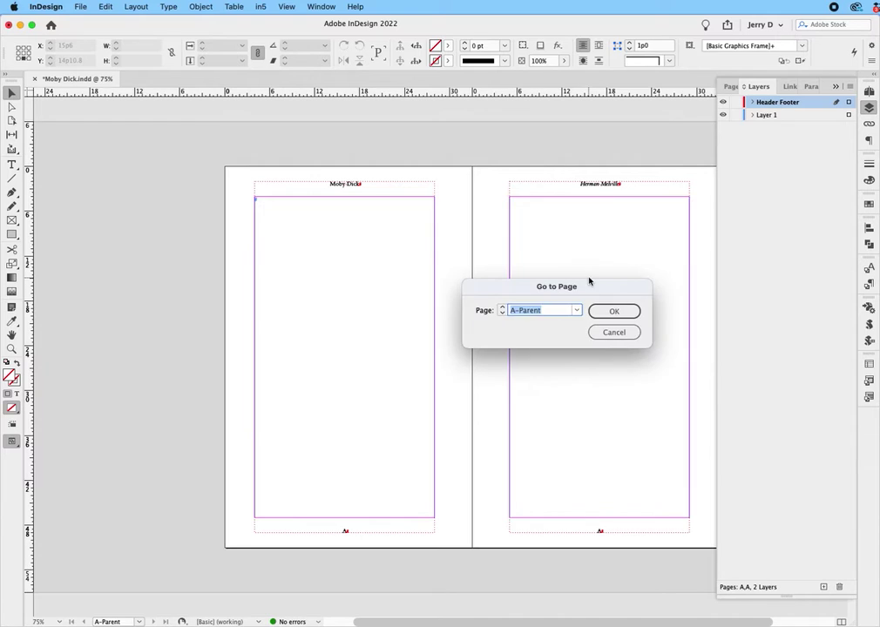
pyautogui.write('1')
pyautogui.press('Return')
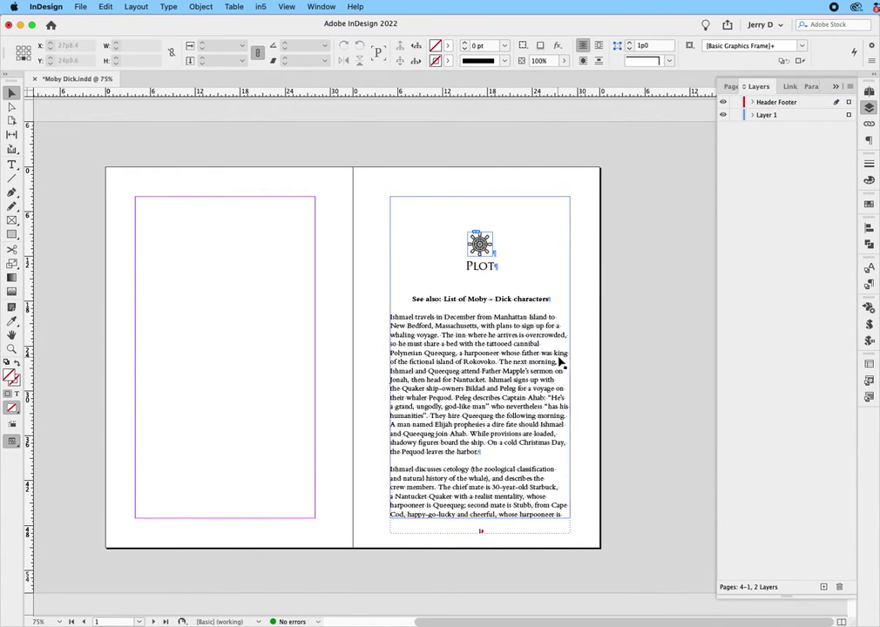
# - Toggle the Header Footer layer's visibility to compare, leaving it hidden
pyautogui.click(722, 105)
pyautogui.scroll(5, 656, 191)
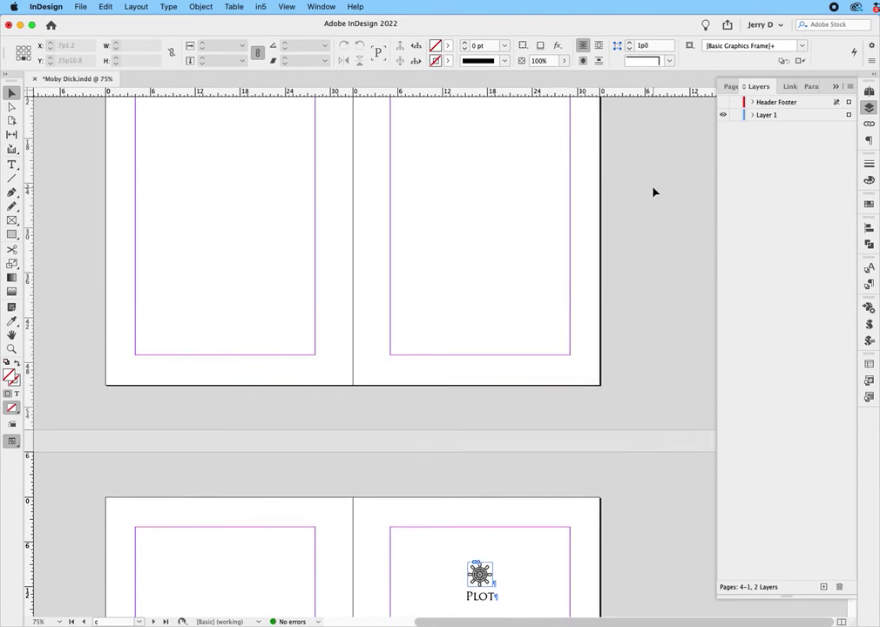
pyautogui.scroll(2, 656, 192)
pyautogui.scroll(3, 656, 192)
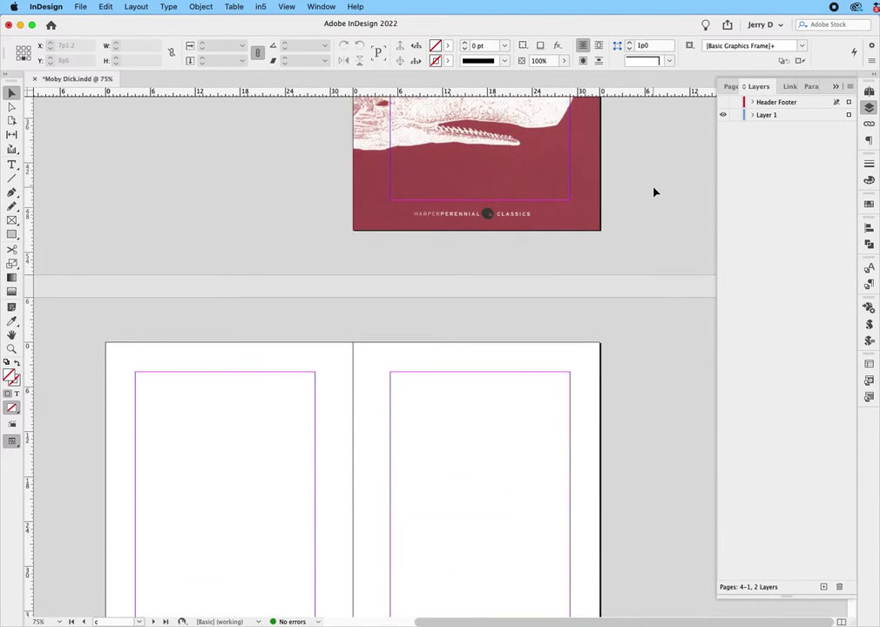
pyautogui.click(723, 104)
pyautogui.click(723, 105)
pyautogui.scroll(-2, 634, 285)
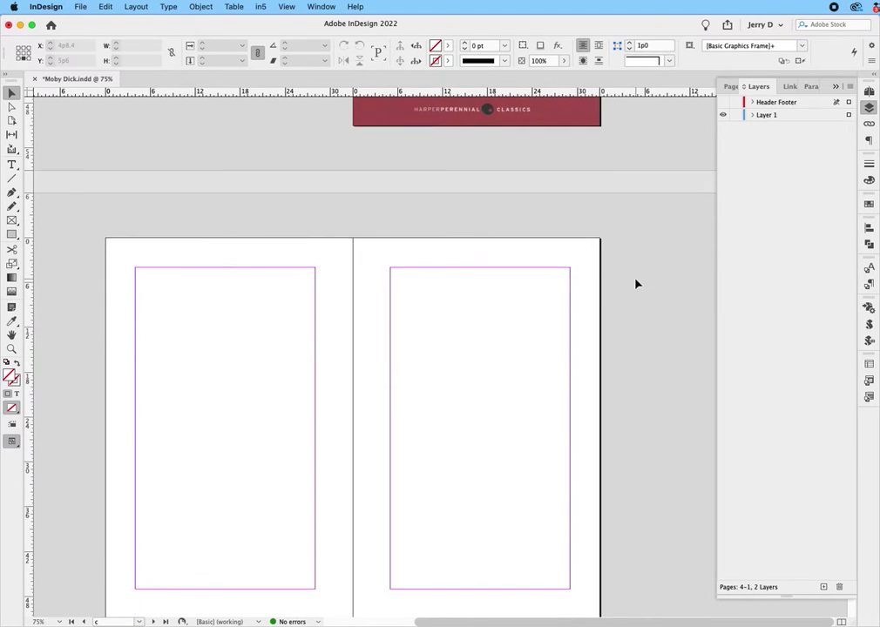
pyautogui.click(723, 103)
pyautogui.click(723, 103)
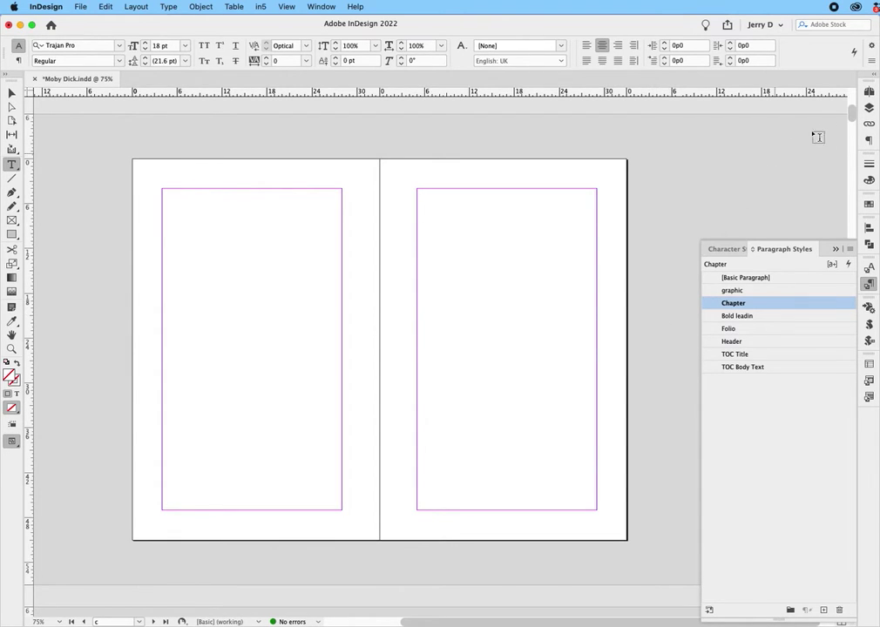
pyautogui.click(868, 93)
# - Show the Header Footer layer again and confirm the Plot entry uses TOC Body Text
pyautogui.click(869, 107)
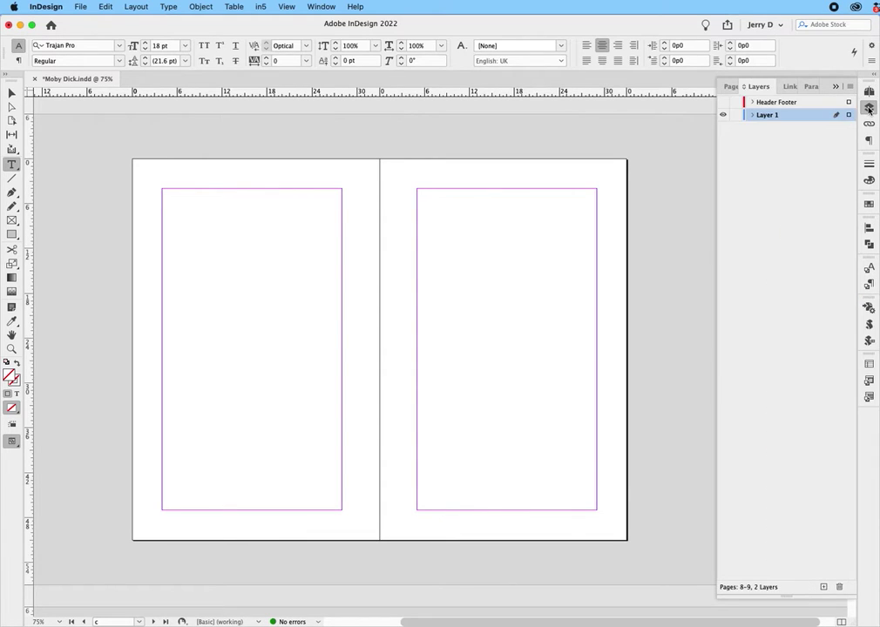
pyautogui.click(722, 103)
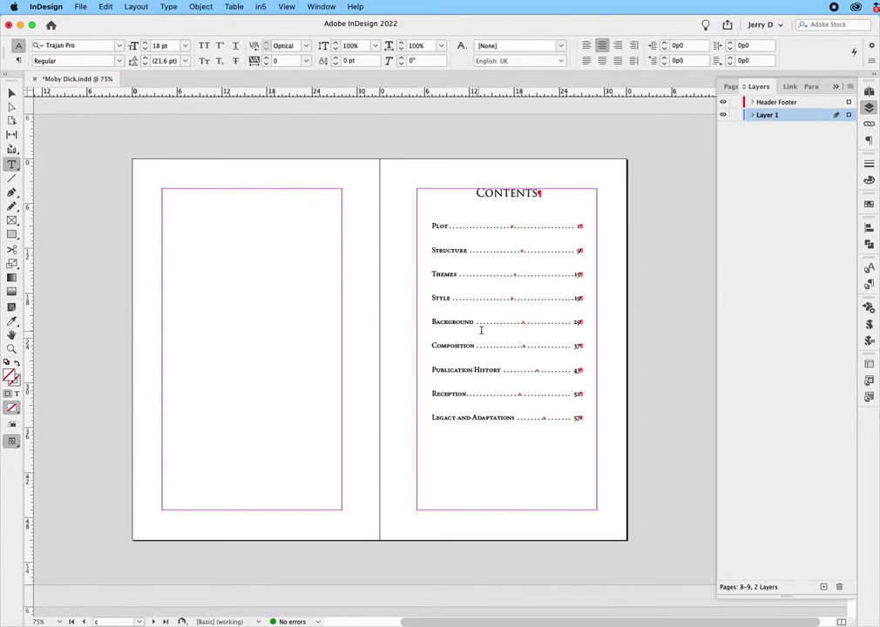
pyautogui.click(434, 225)
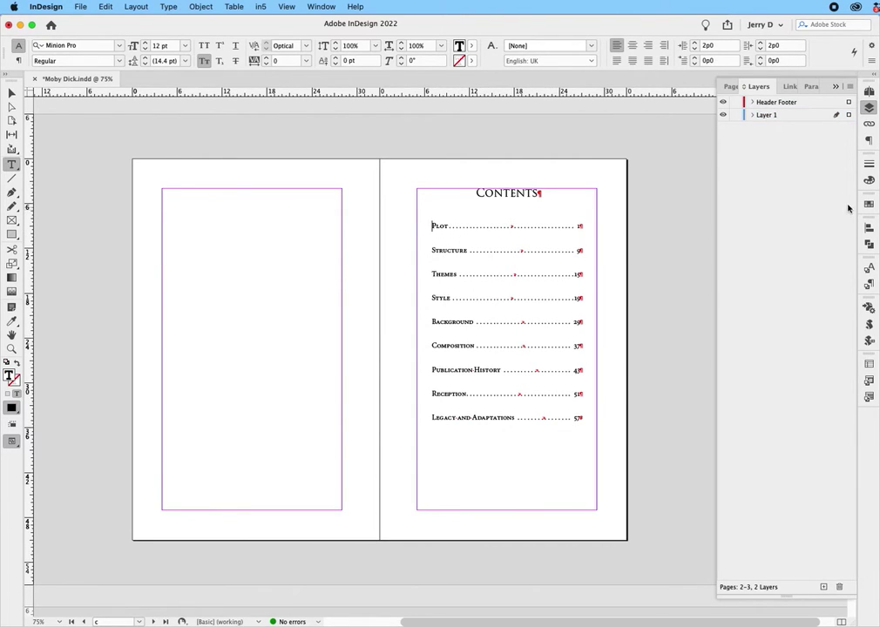
pyautogui.click(868, 283)
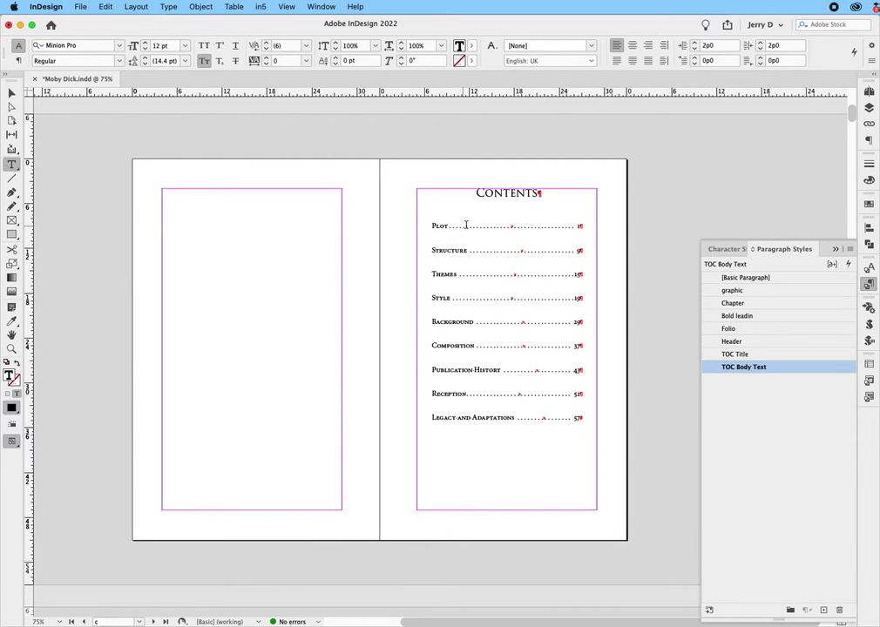
pyautogui.click(440, 225)
# - Apply the Chapter paragraph style to the Plot chapter heading
pyautogui.scroll(-10, 457, 222)
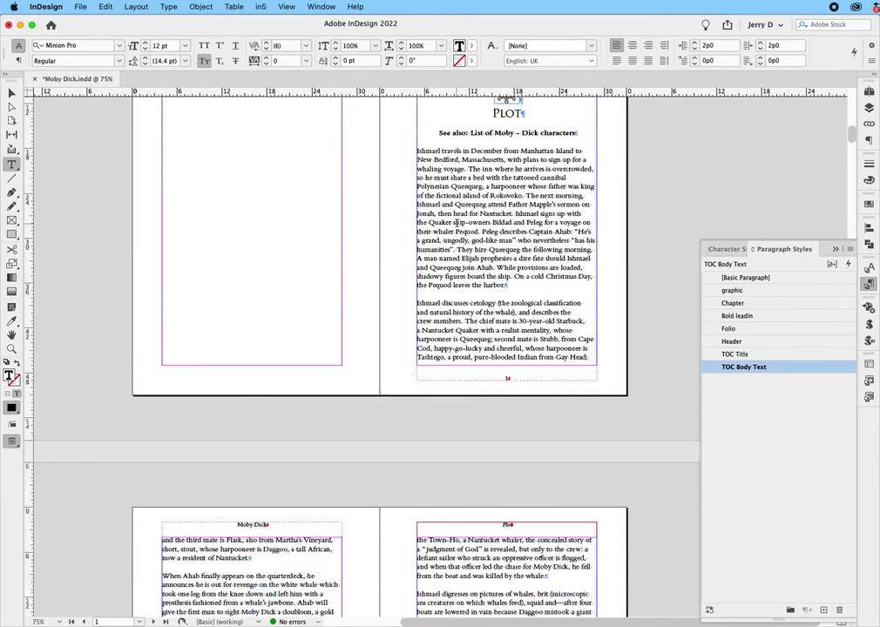
pyautogui.scroll(4, 496, 255)
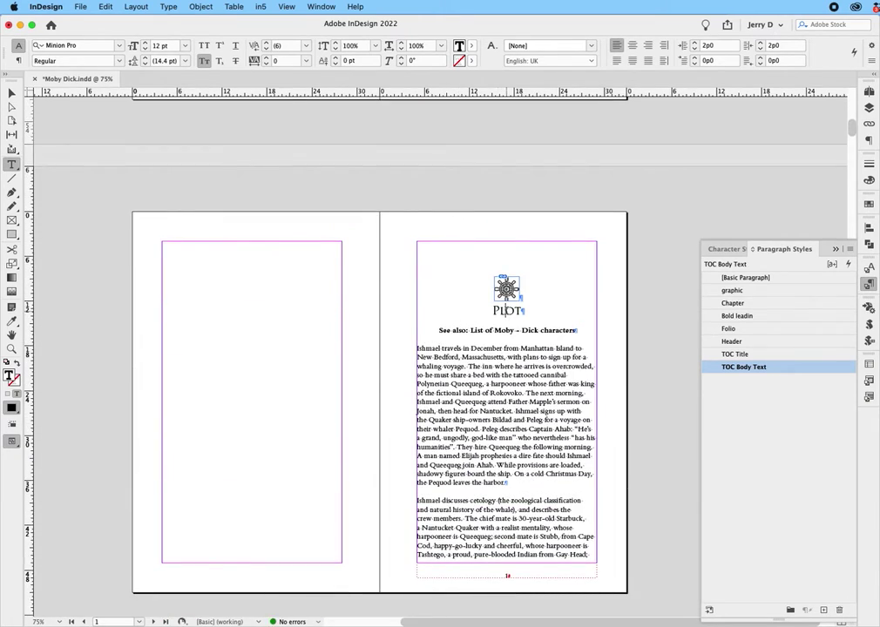
pyautogui.press('super+KP_3')
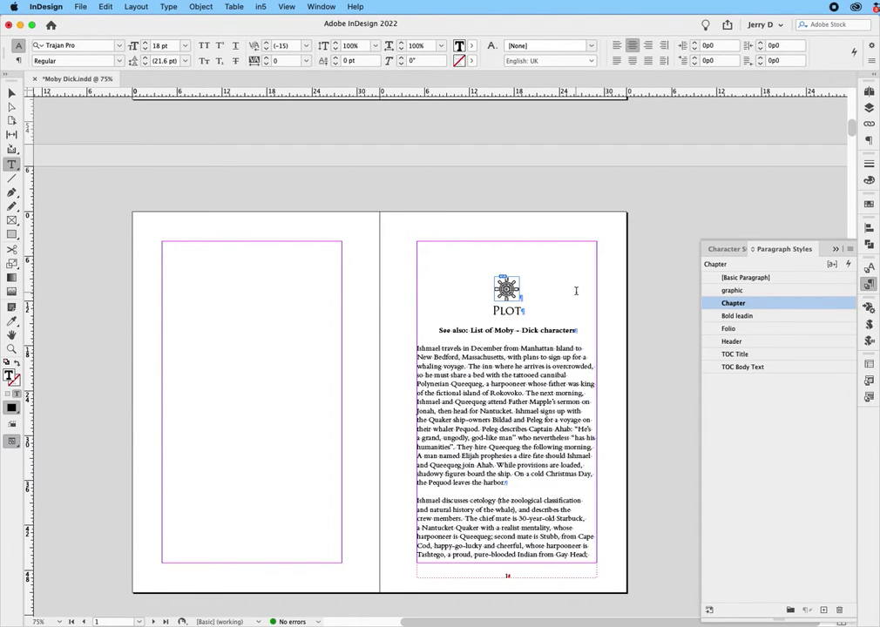
# - Check the Contents Plot entry's TOC Body Text style and collapse Paragraph Styles
pyautogui.scroll(10, 558, 299)
pyautogui.scroll(-1, 441, 284)
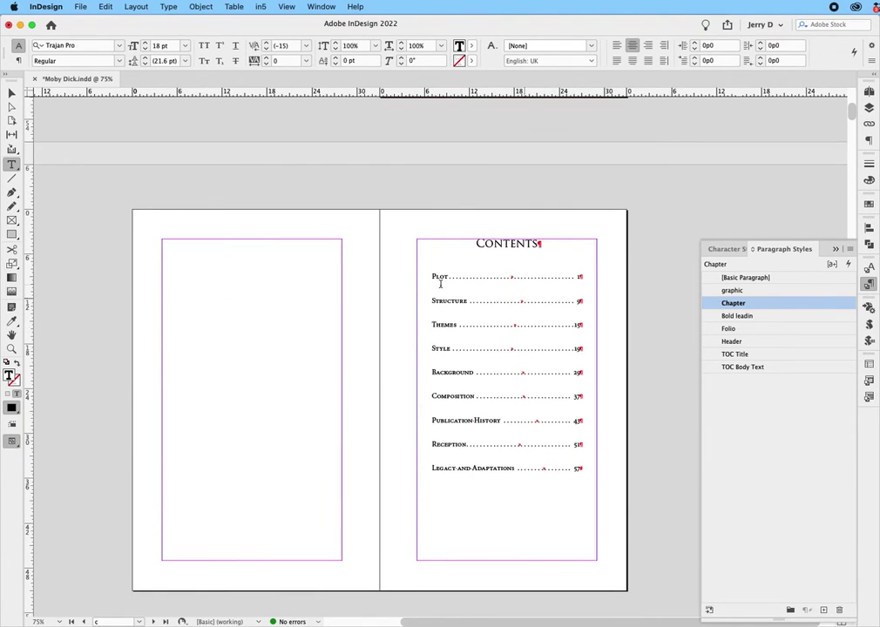
pyautogui.click(445, 277)
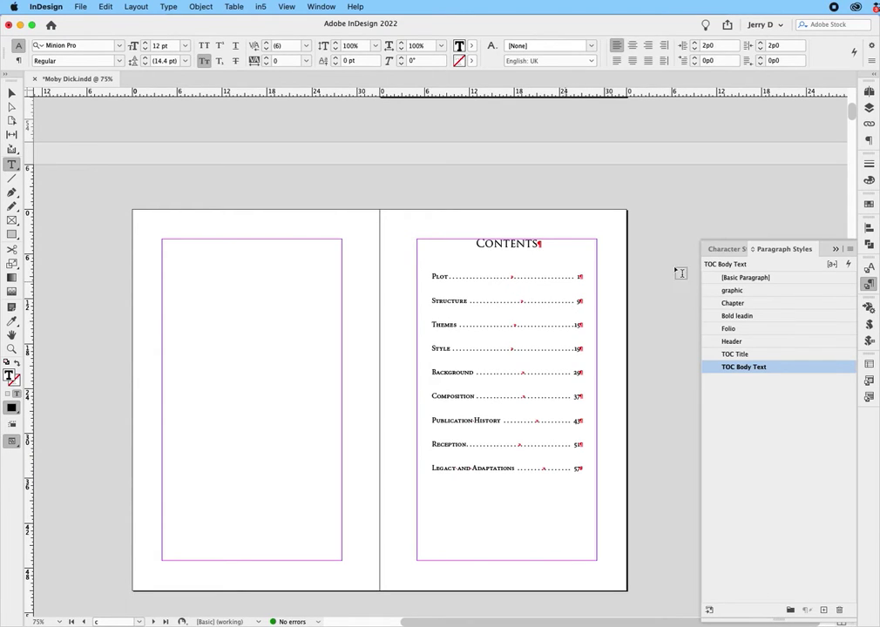
pyautogui.click(836, 249)
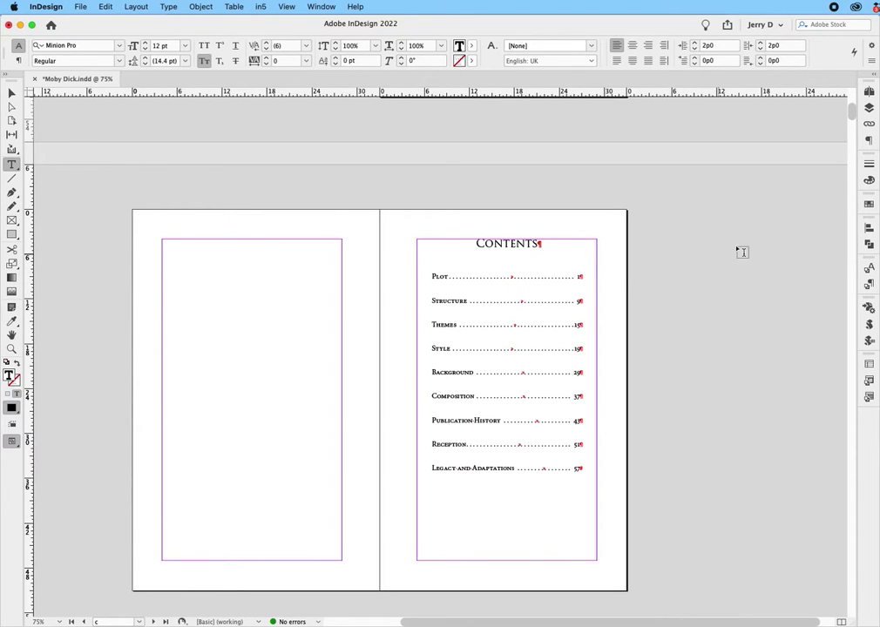
# - Hide the Header Footer layer and export as EPUB (Reflowable), replacing Moby Dick.epub
pyautogui.click(869, 107)
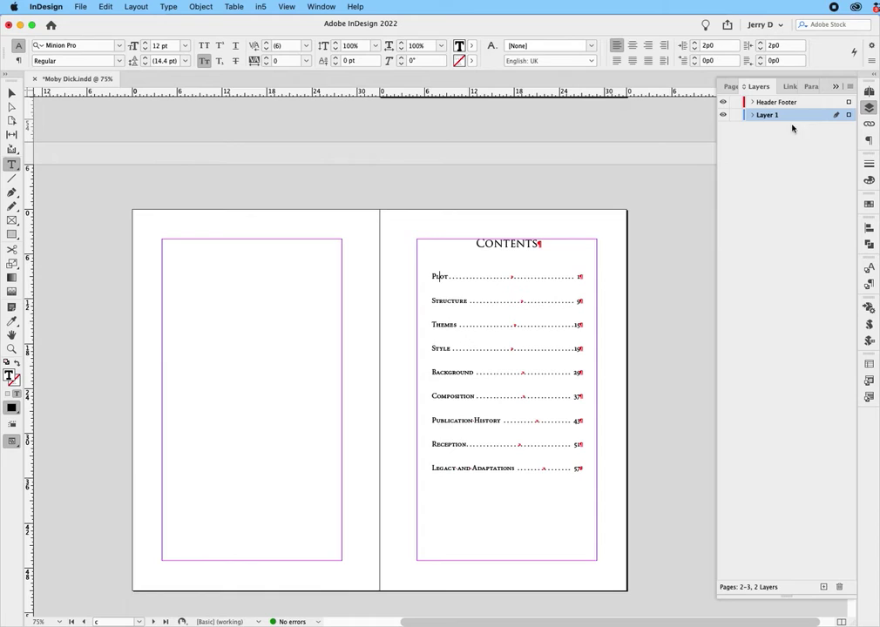
pyautogui.click(724, 112)
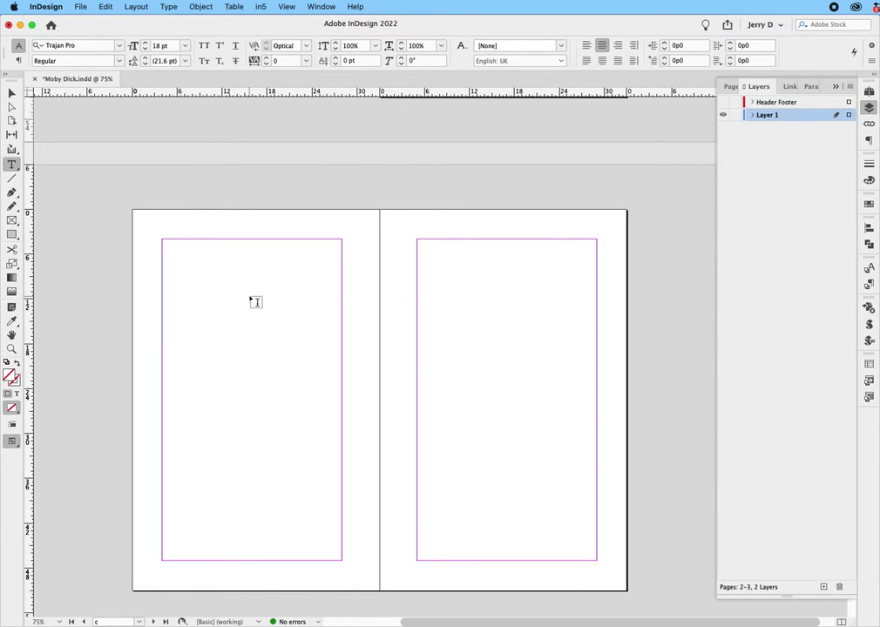
pyautogui.click(74, 6)
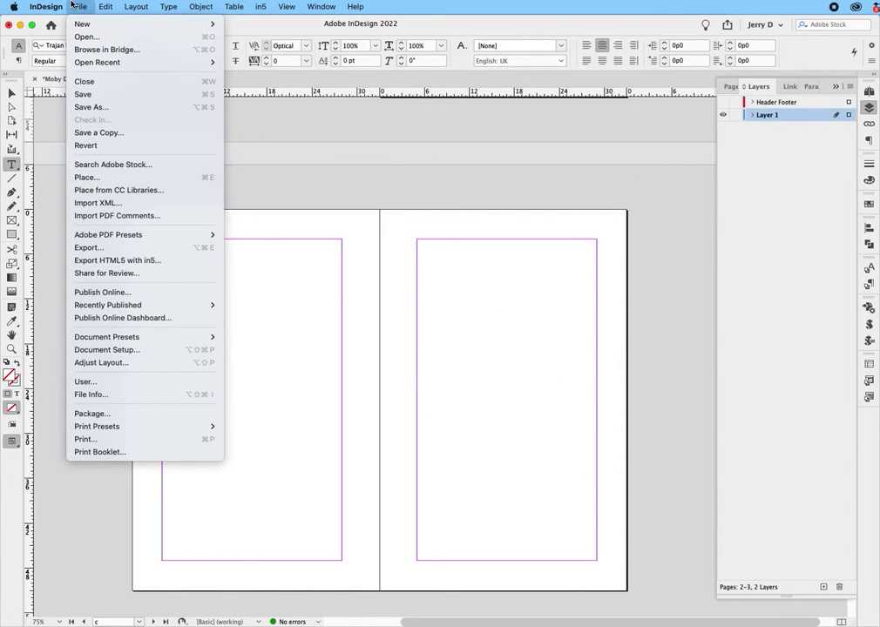
pyautogui.click(88, 247)
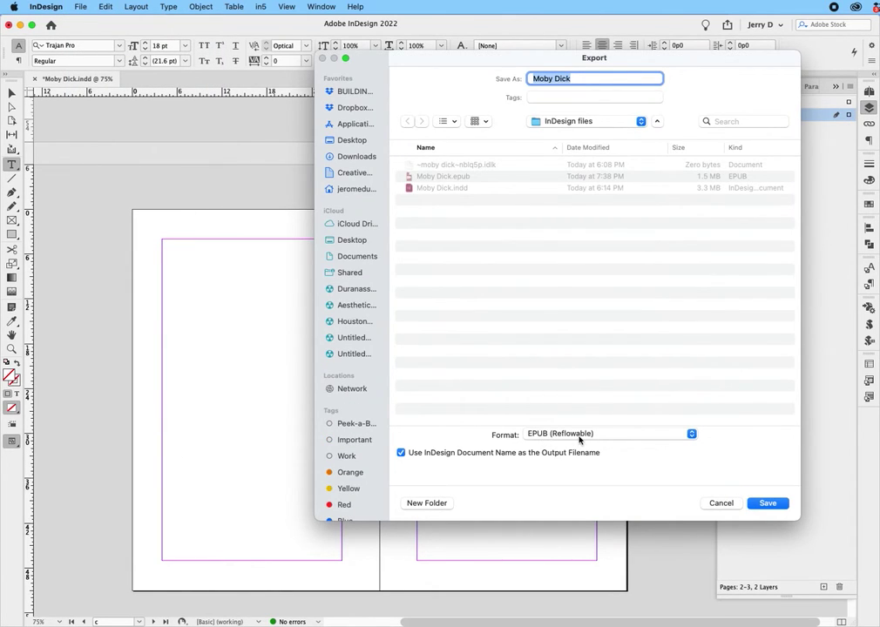
pyautogui.click(767, 503)
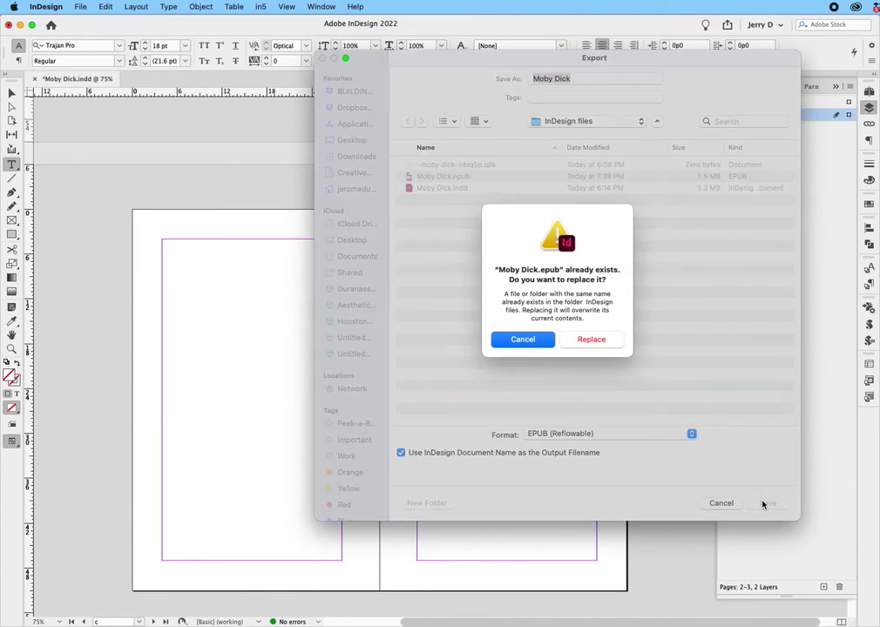
pyautogui.click(595, 337)
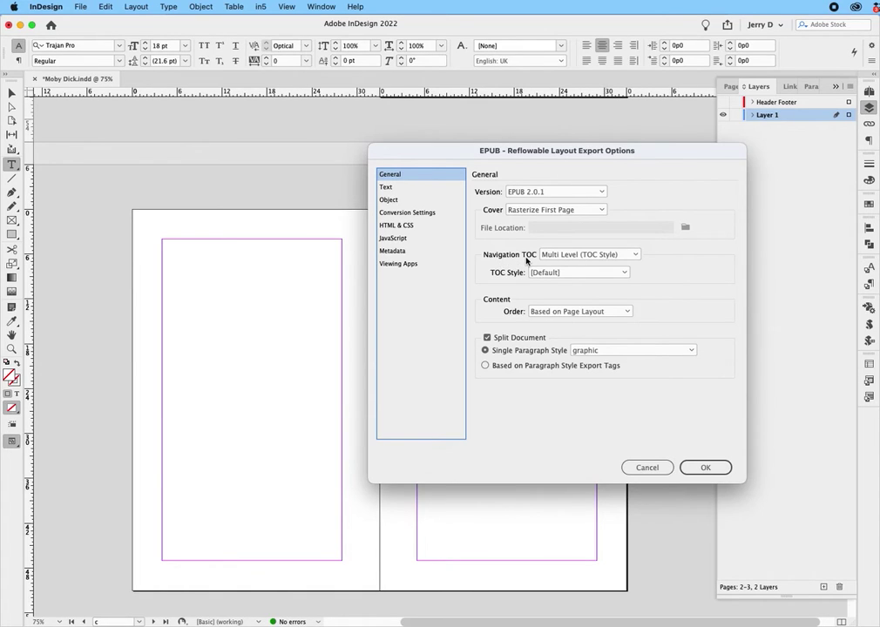
# - Confirm Multi Level (TOC Style), [Default] style, page-layout order and splitting at graphic
pyautogui.click(624, 255)
pyautogui.click(624, 255)
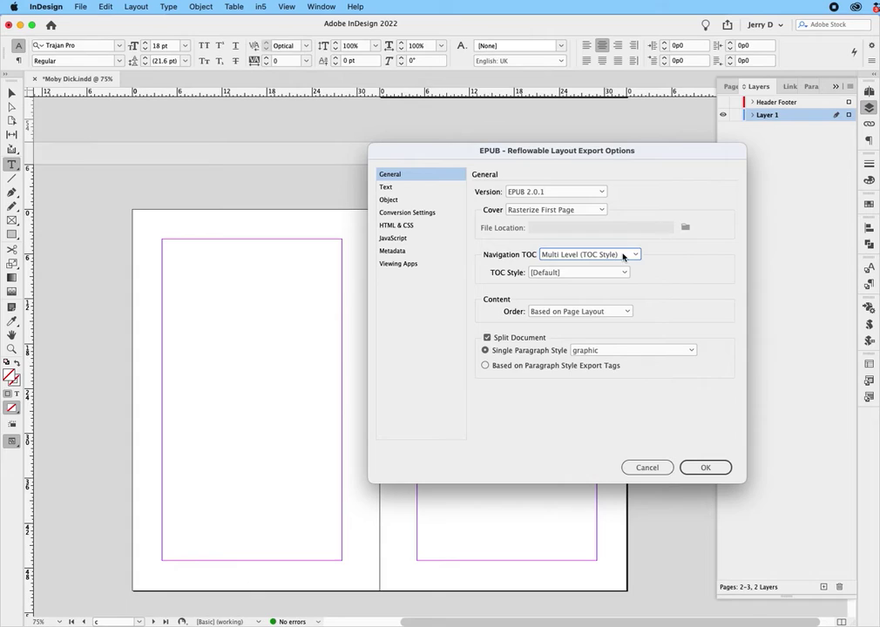
pyautogui.click(561, 273)
pyautogui.click(561, 273)
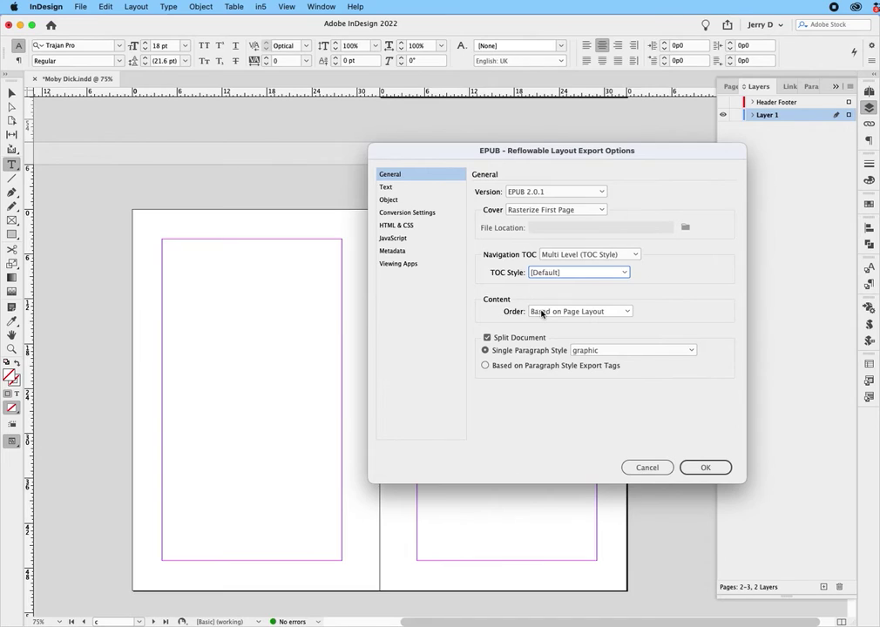
pyautogui.click(624, 312)
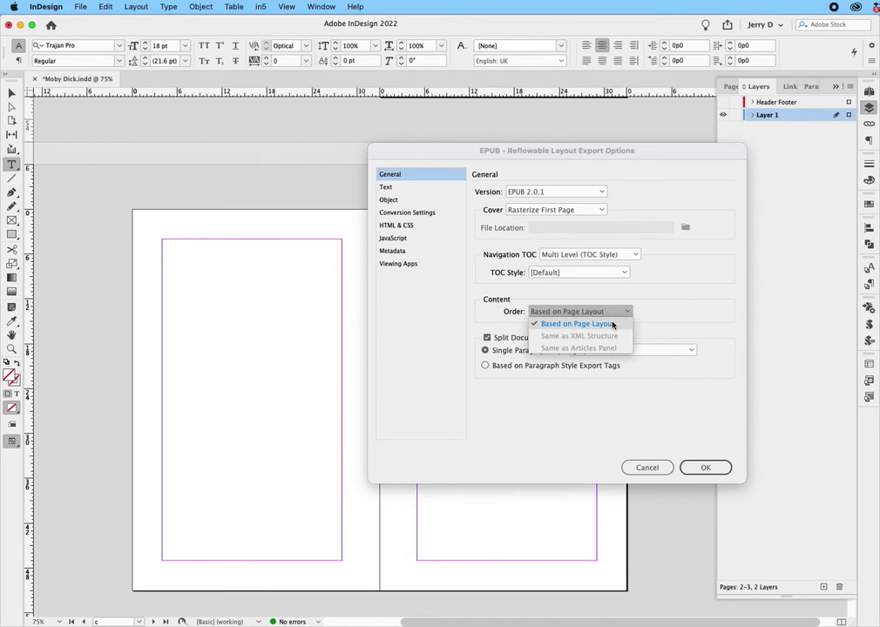
pyautogui.click(630, 320)
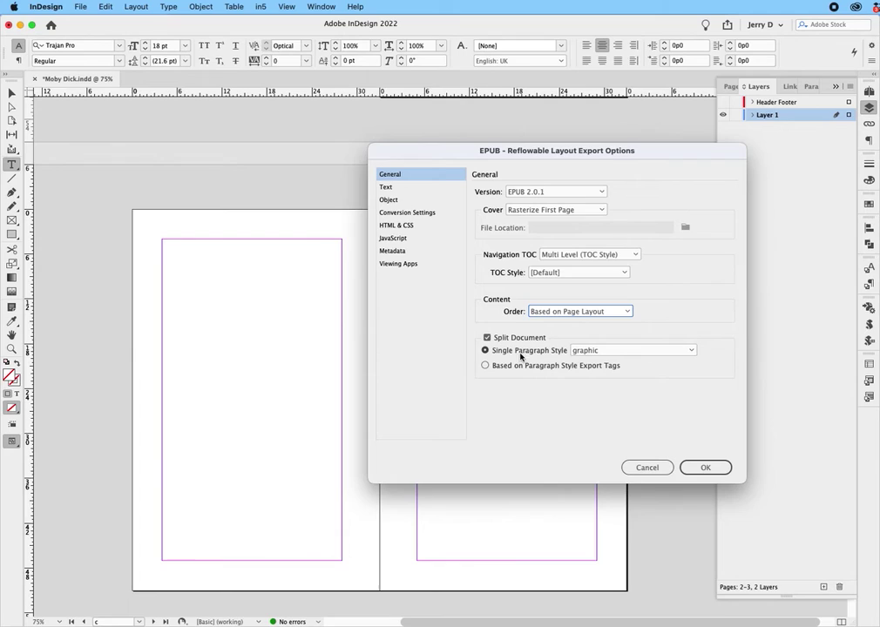
pyautogui.click(692, 352)
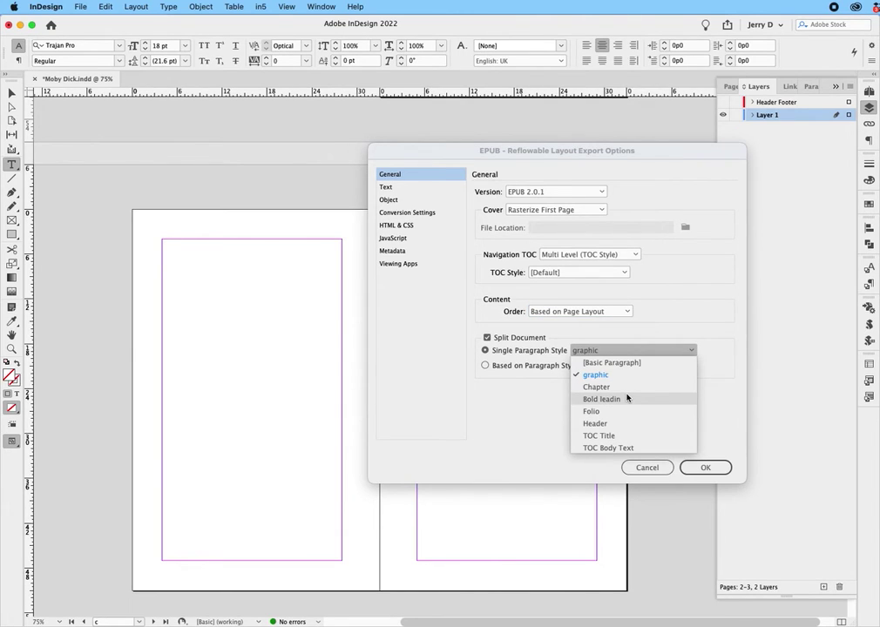
pyautogui.click(603, 378)
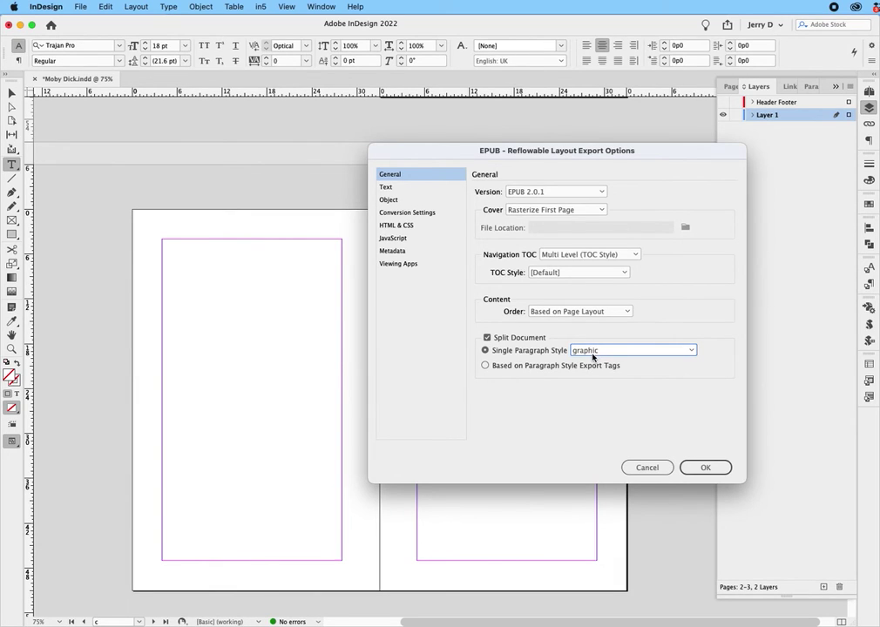
pyautogui.click(704, 469)
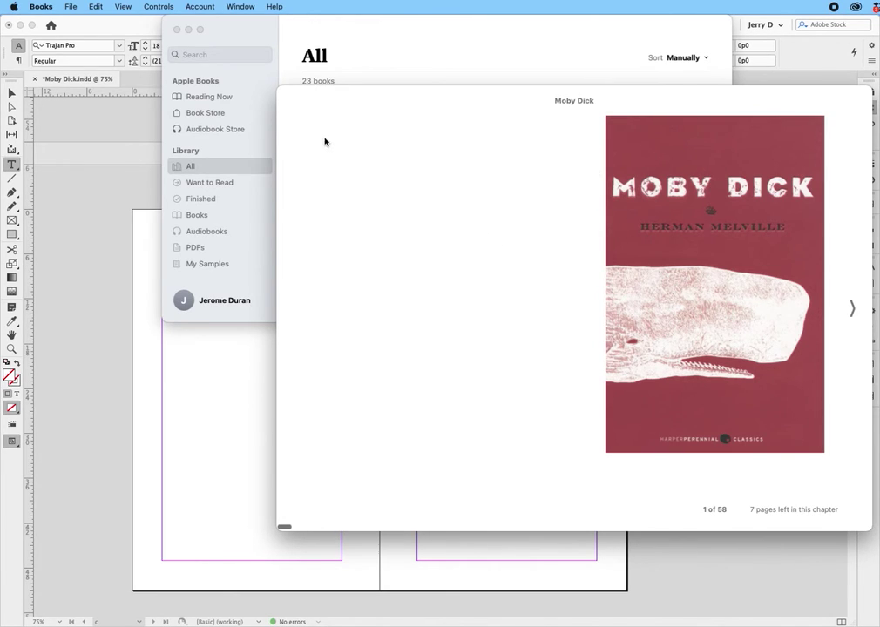
# - Bring up the Apple Books reader toolbar over the Moby Dick cover page
pyautogui.moveTo(352, 100)
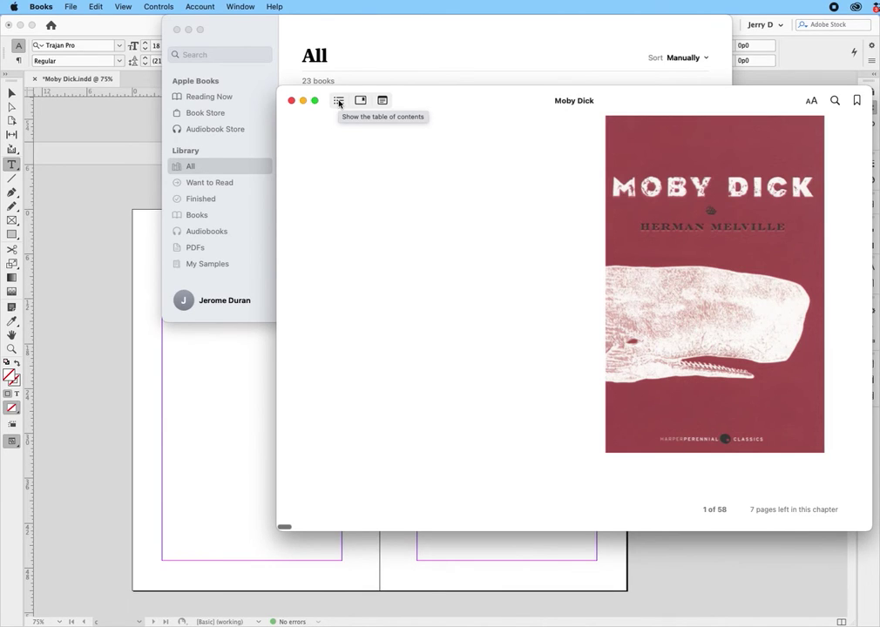
# - Visit the Plot chapter, then Background, from the table of contents, and narrow the window to single-column page 20 of 43
pyautogui.click(339, 102)
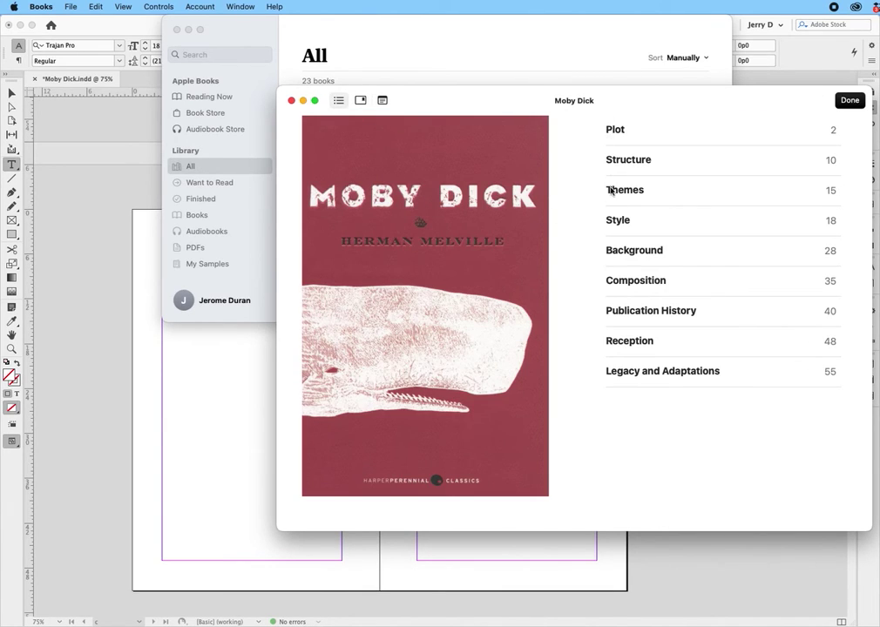
pyautogui.click(616, 132)
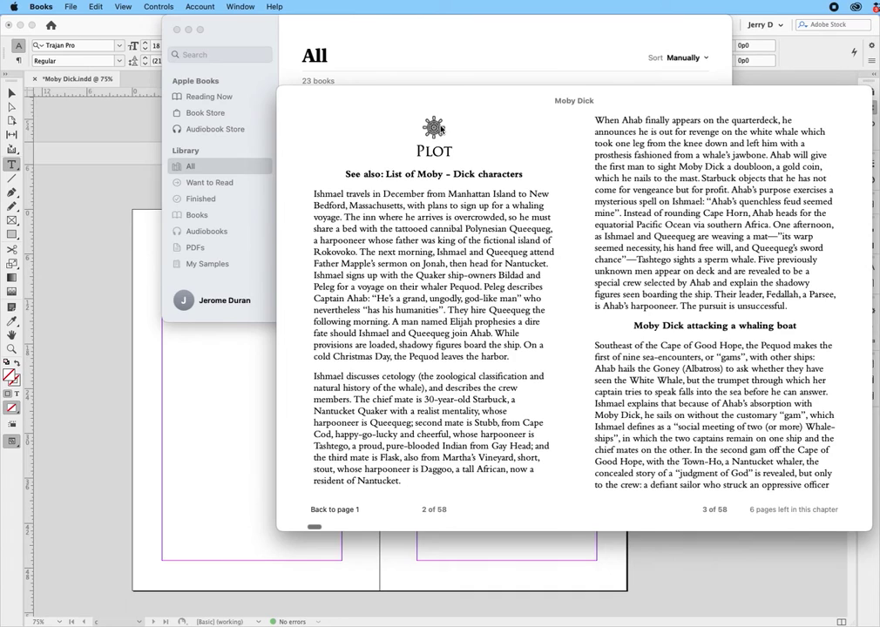
pyautogui.click(339, 100)
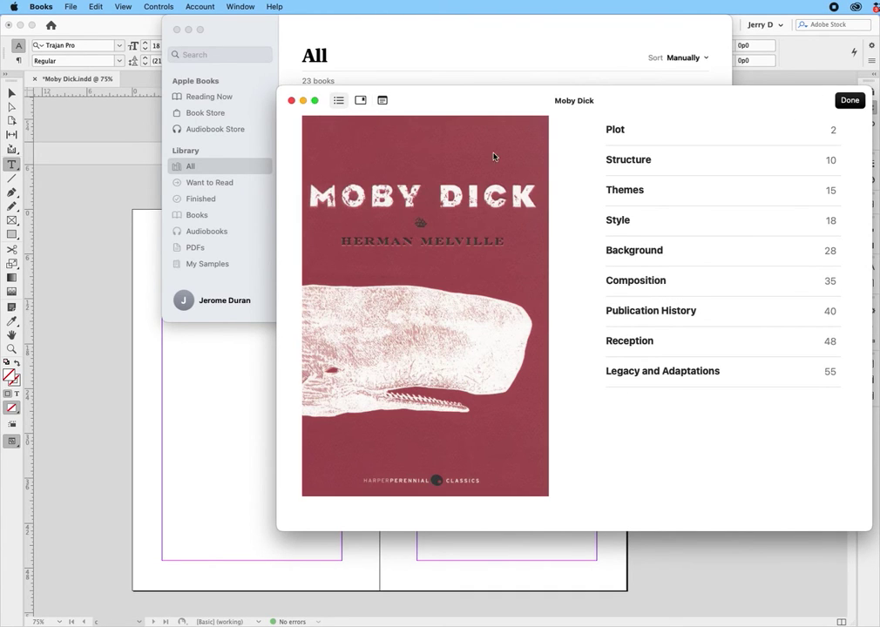
pyautogui.click(627, 251)
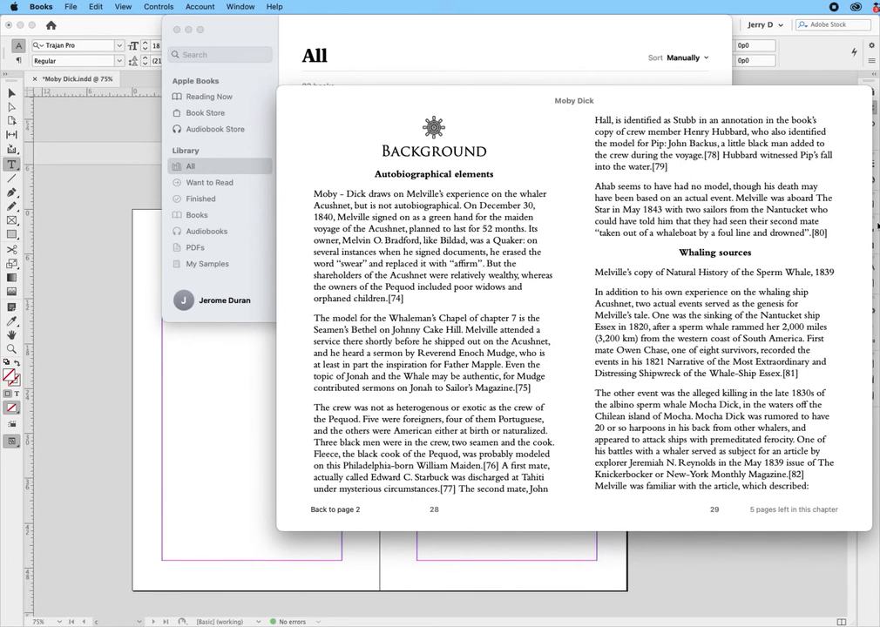
pyautogui.moveTo(873, 229); pyautogui.dragTo(541, 201)
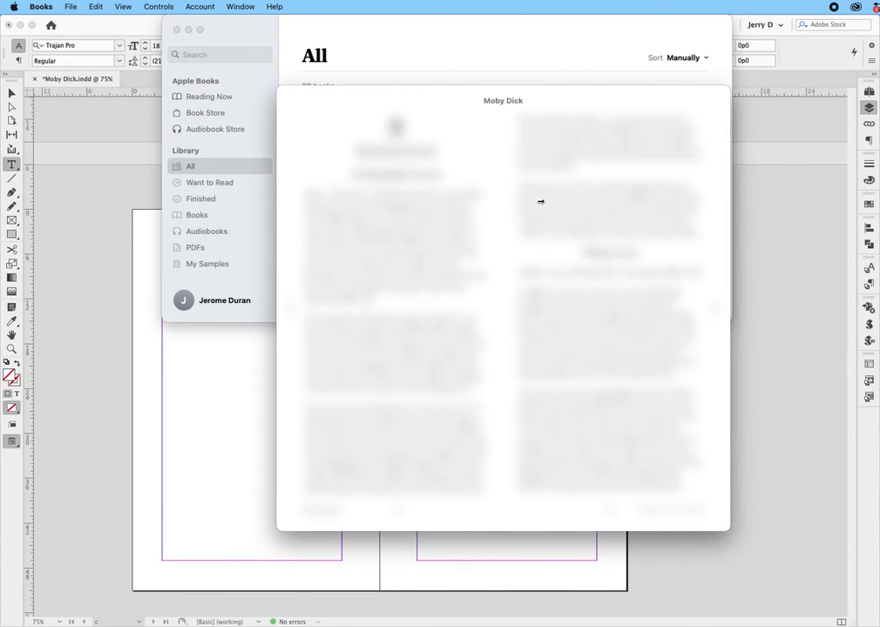
pyautogui.moveTo(485, 197); pyautogui.dragTo(484, 199)
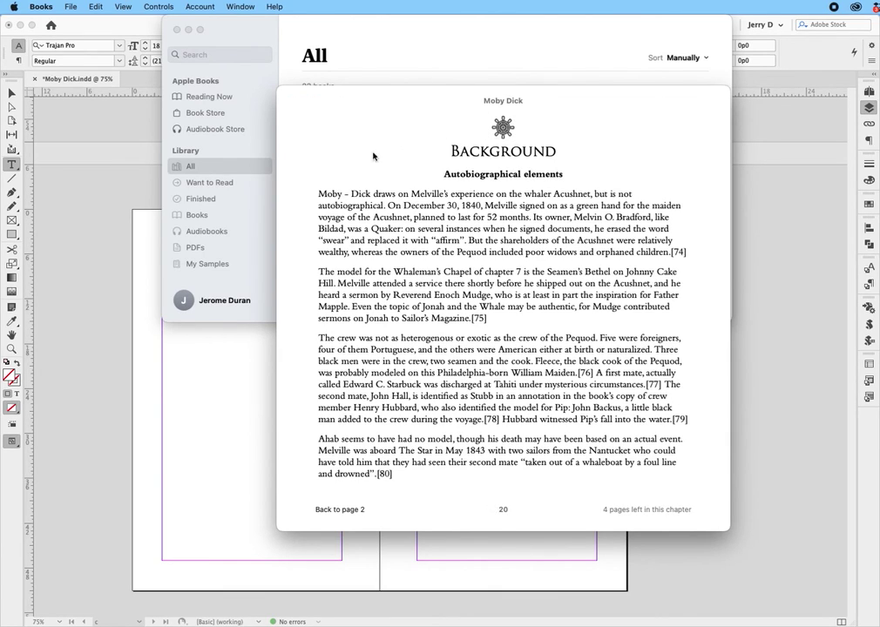
# - Close the Moby Dick book to return to the 23-book library, where it shows 47% read
pyautogui.click(292, 101)
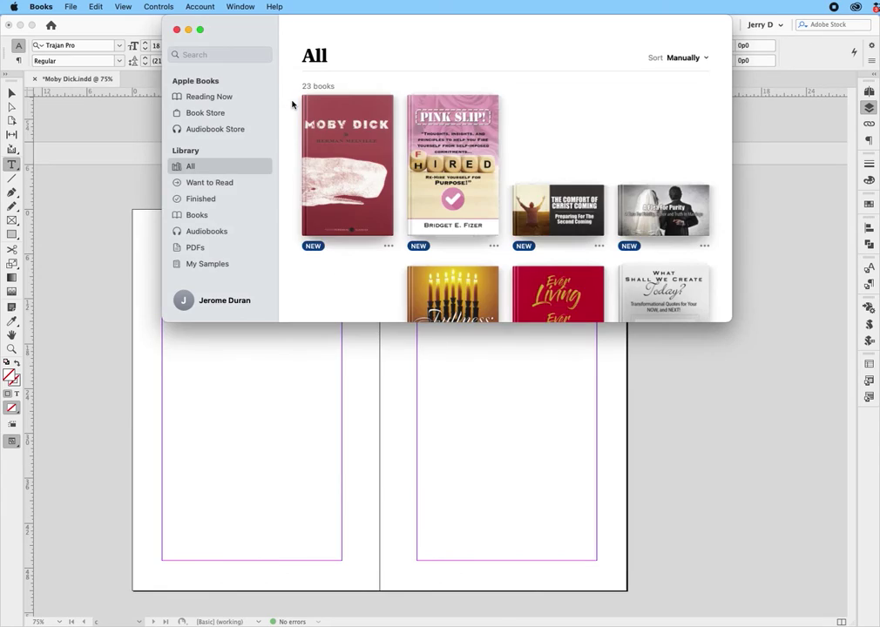